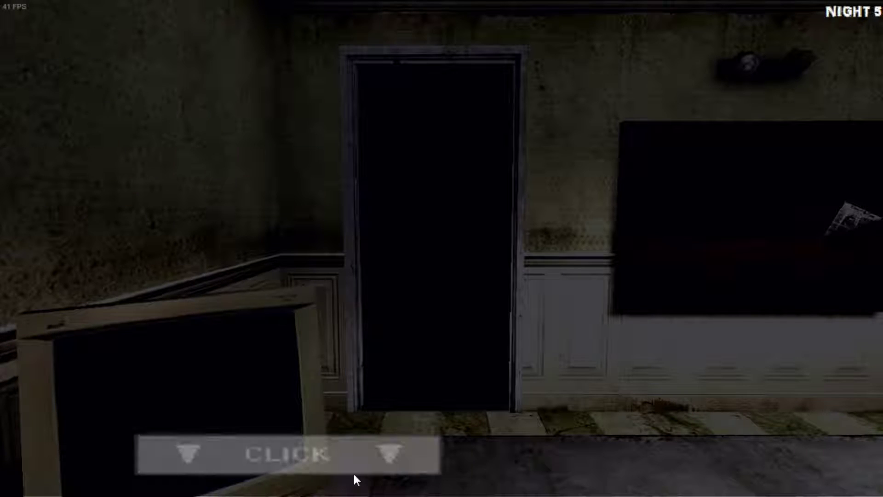
Check the Doorway camera and door controls, then lower the monitor to watch the doorway.
click(346, 461)
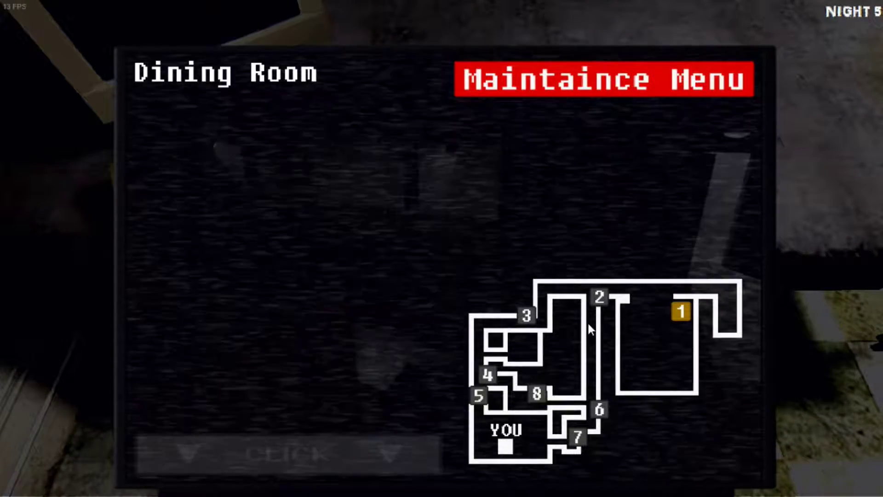
click(478, 394)
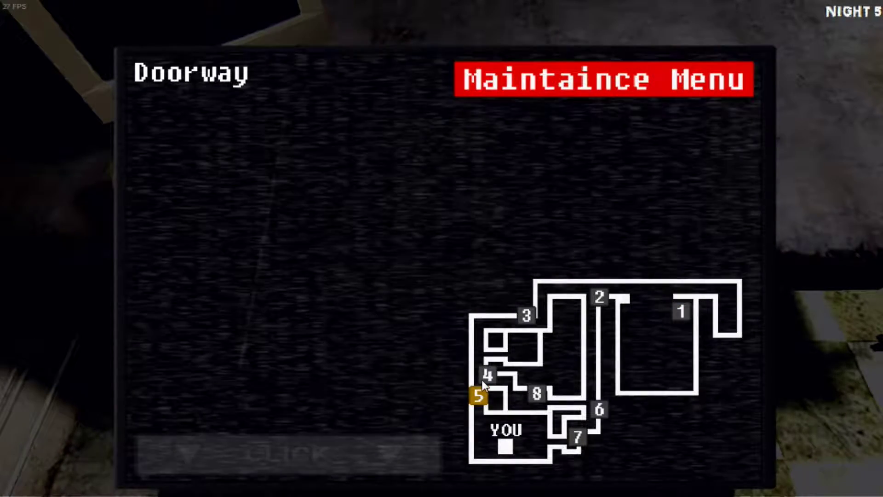
click(549, 79)
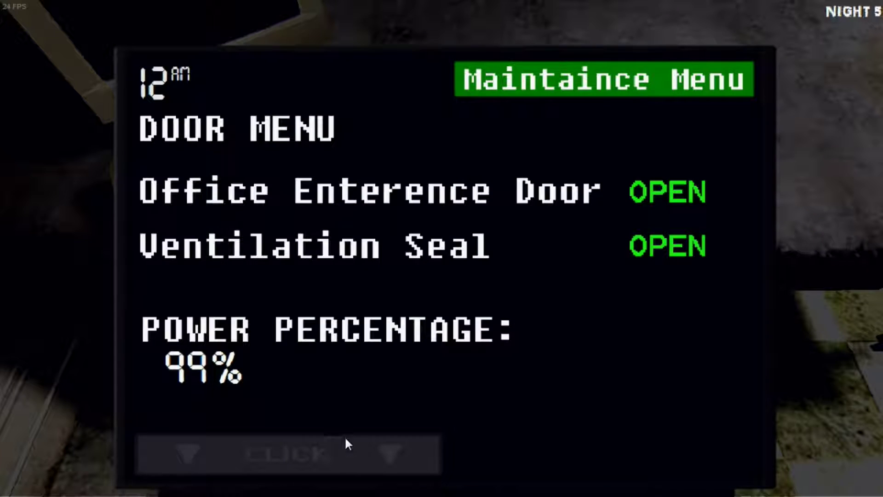
click(347, 456)
click(423, 194)
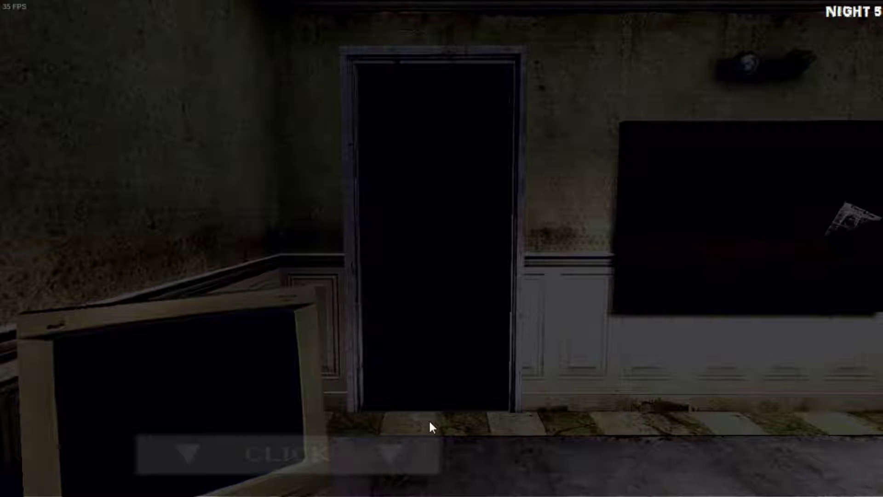
Scan the Corner, Split Hall and Hallway A cameras, then lower the monitor.
click(345, 454)
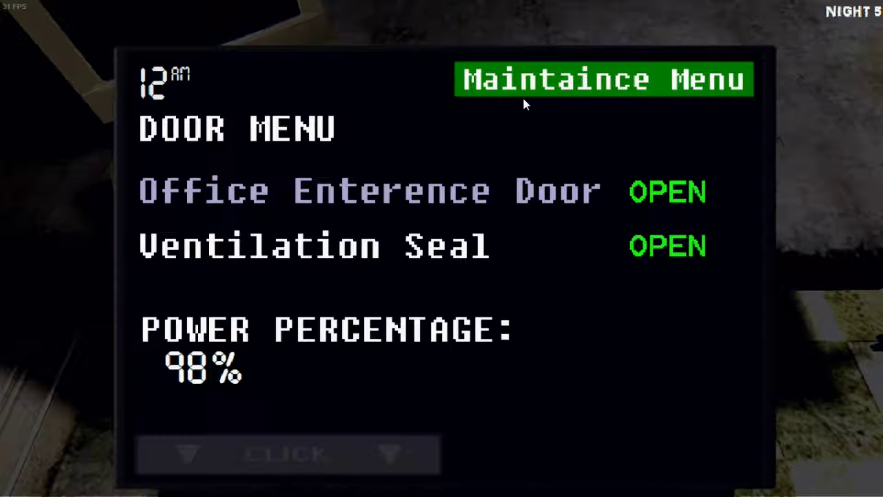
click(521, 91)
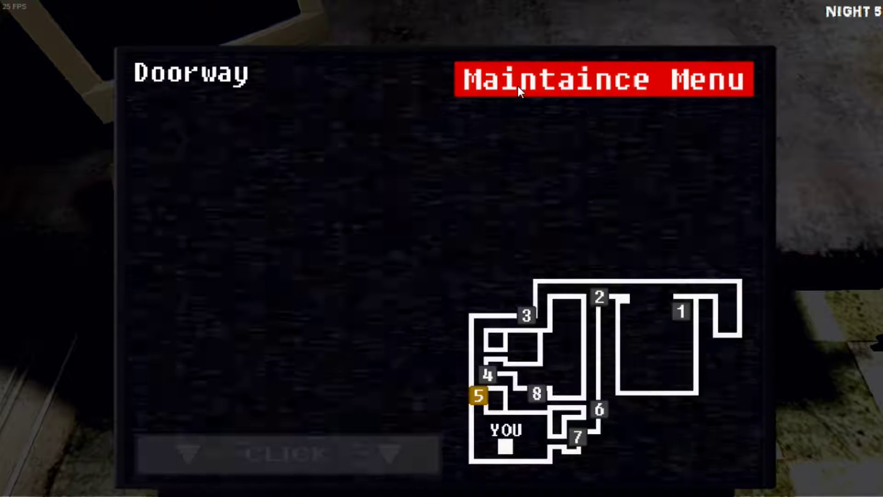
click(487, 376)
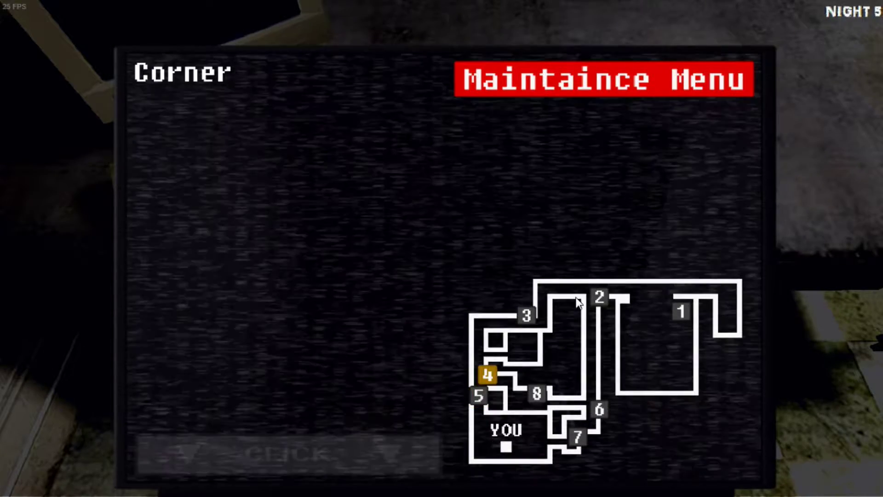
click(599, 297)
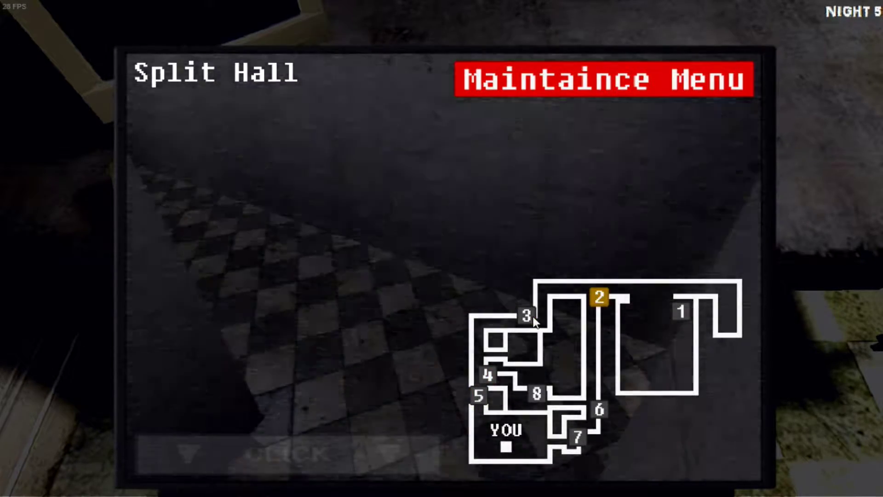
click(526, 316)
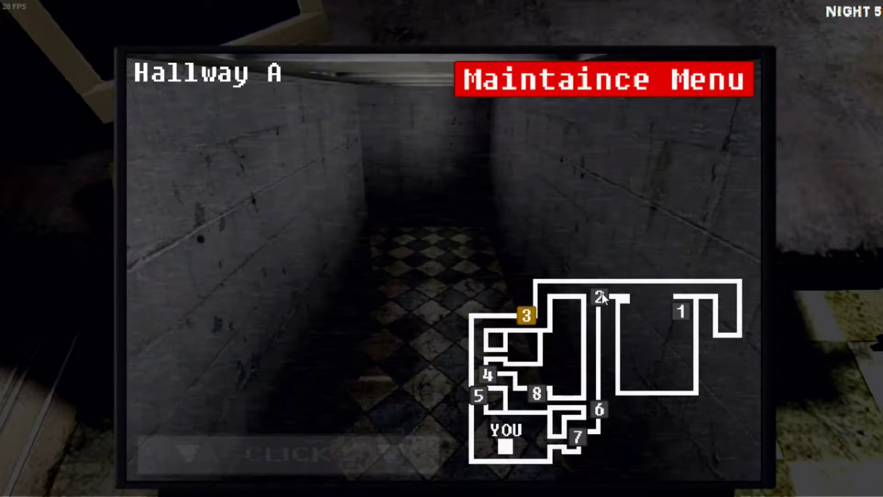
click(600, 297)
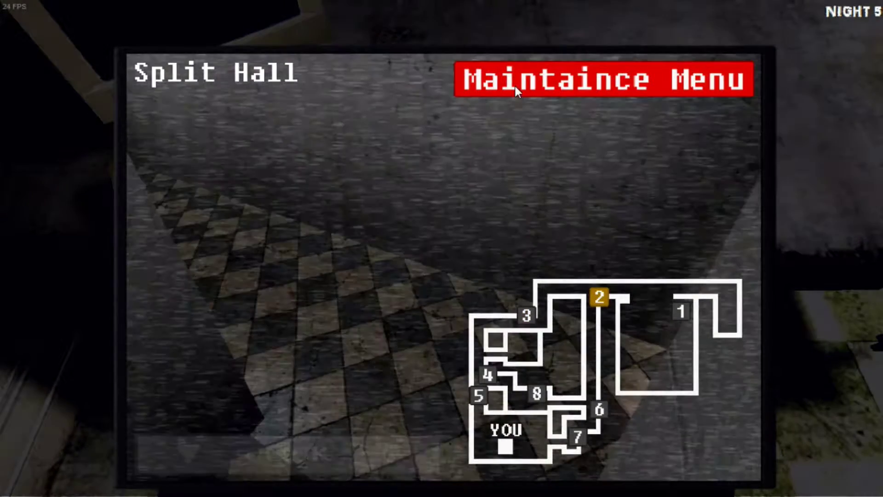
click(298, 449)
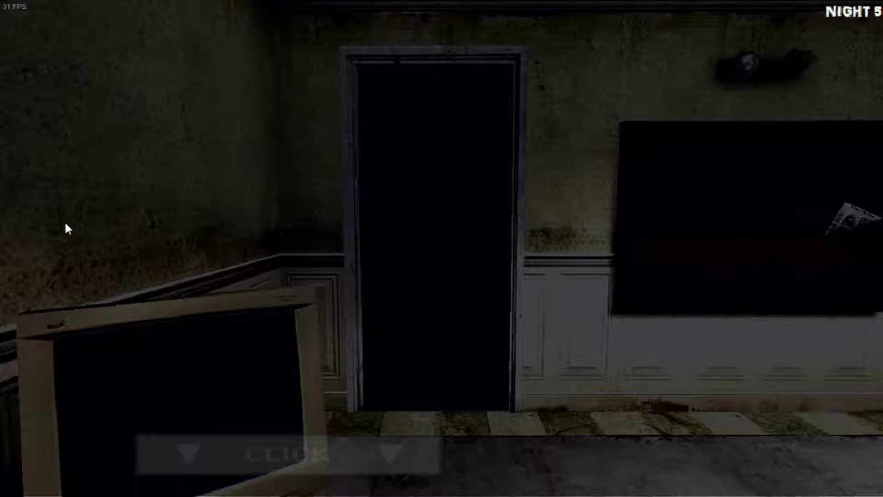
Flash the hallway light at the doorway, glance at Split Hall, and darken the doorway.
key(ctrl)
key(space)
key(ctrl)
click(365, 449)
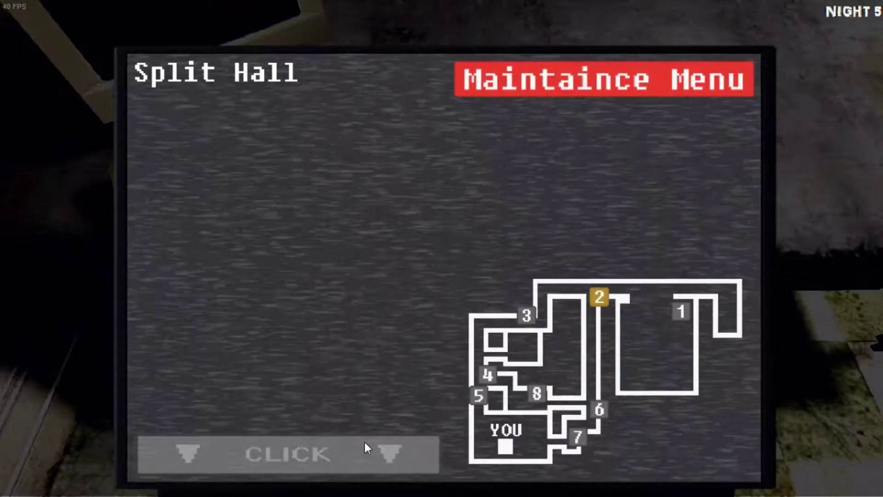
click(374, 449)
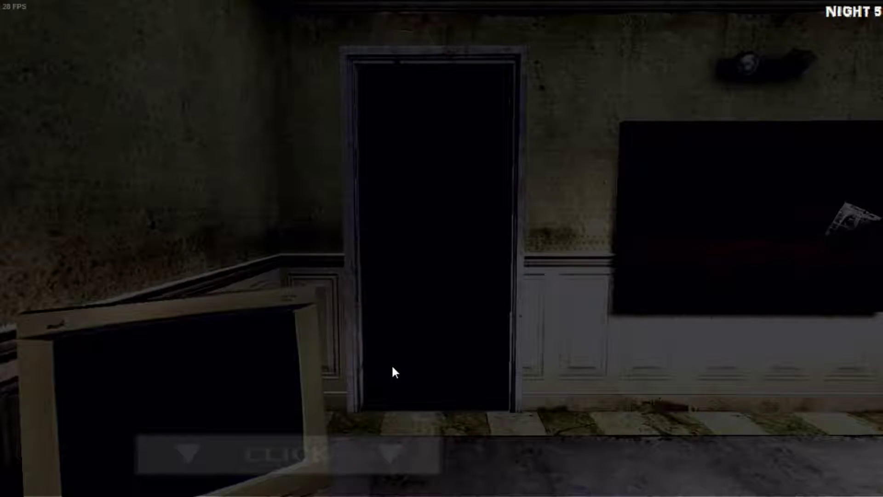
click(391, 453)
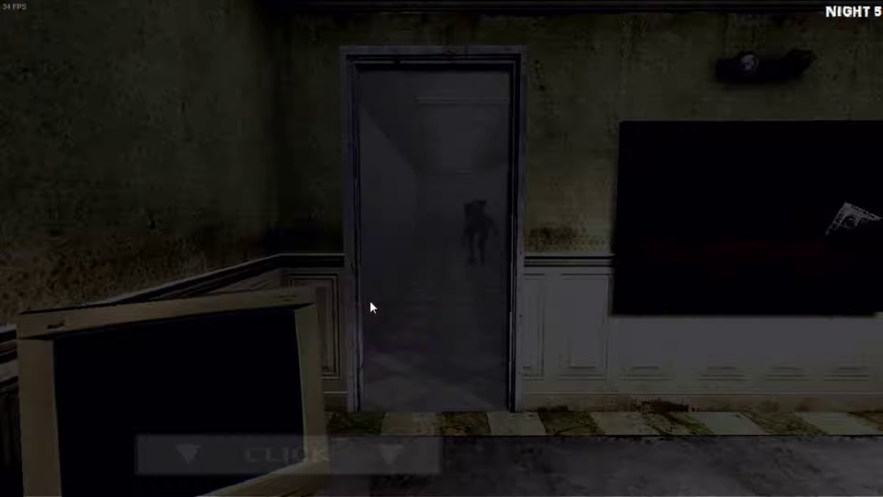
click(371, 307)
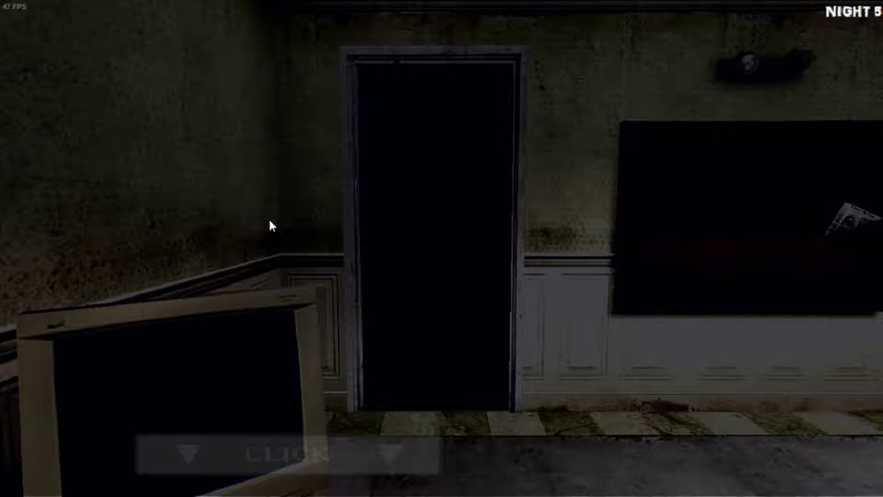
Check the Doorway camera and start closing the Office Entrance Door.
click(342, 449)
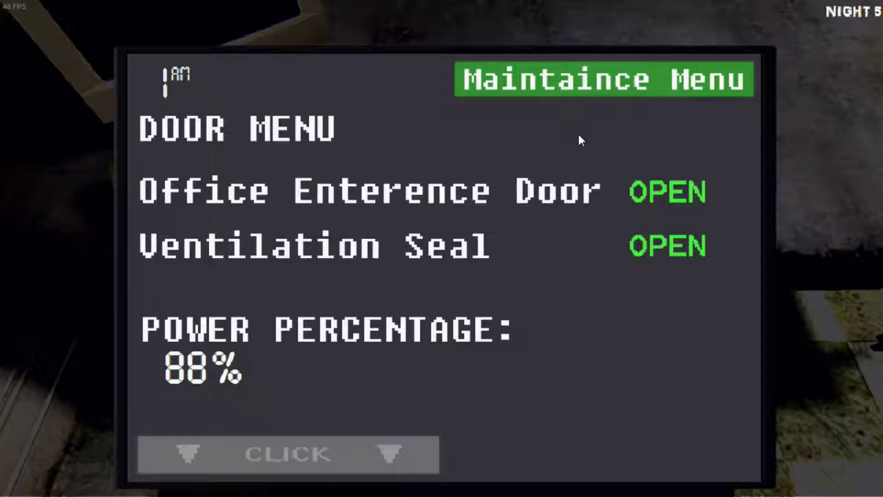
click(577, 93)
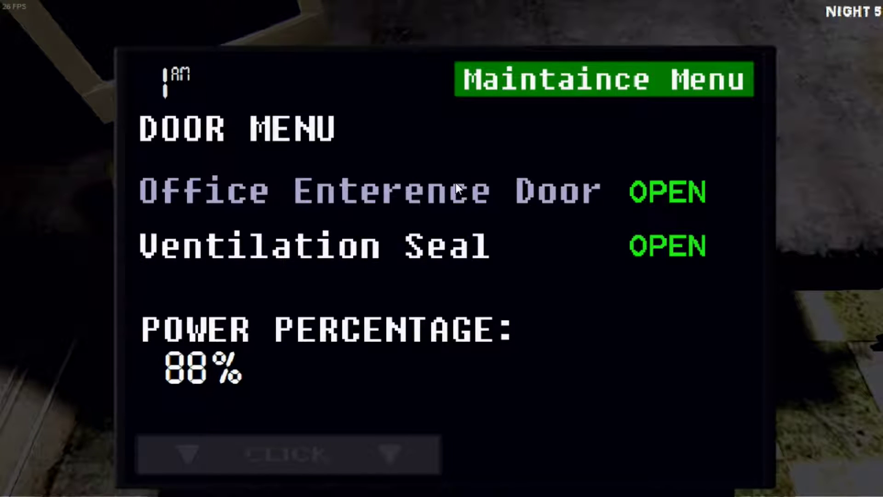
click(457, 183)
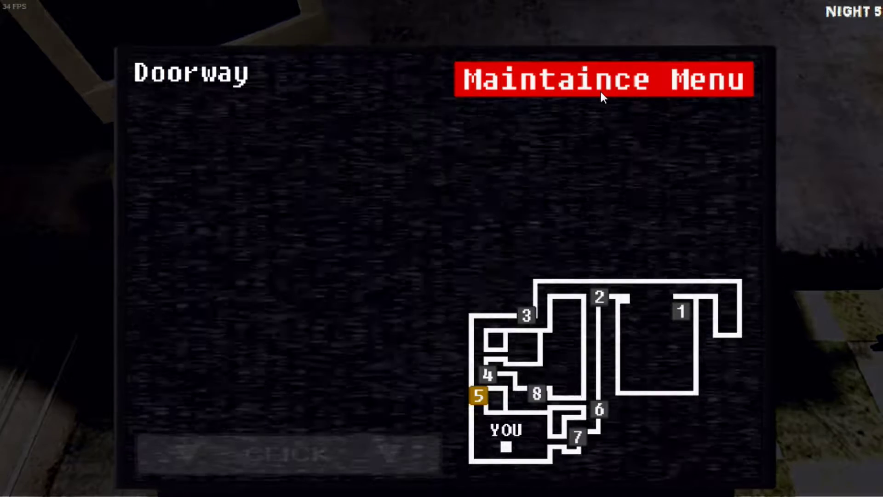
Start closing the Office Entrance Door, then bring the door controls back up.
click(367, 464)
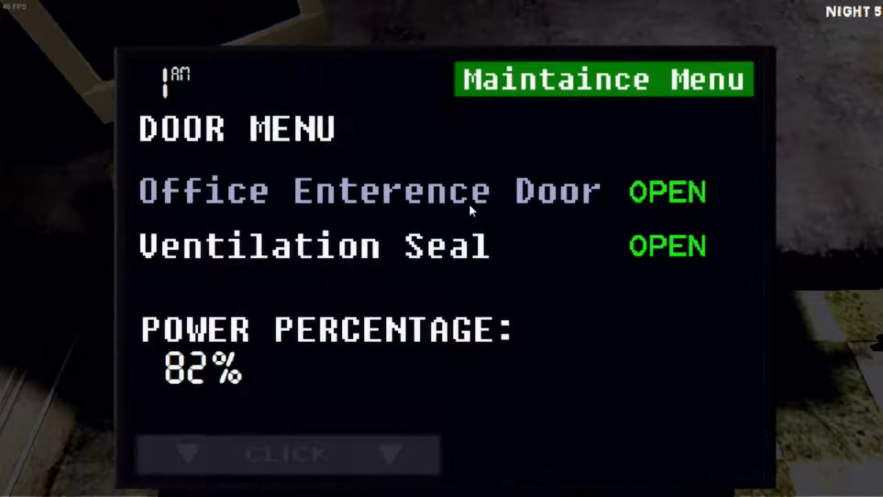
click(464, 202)
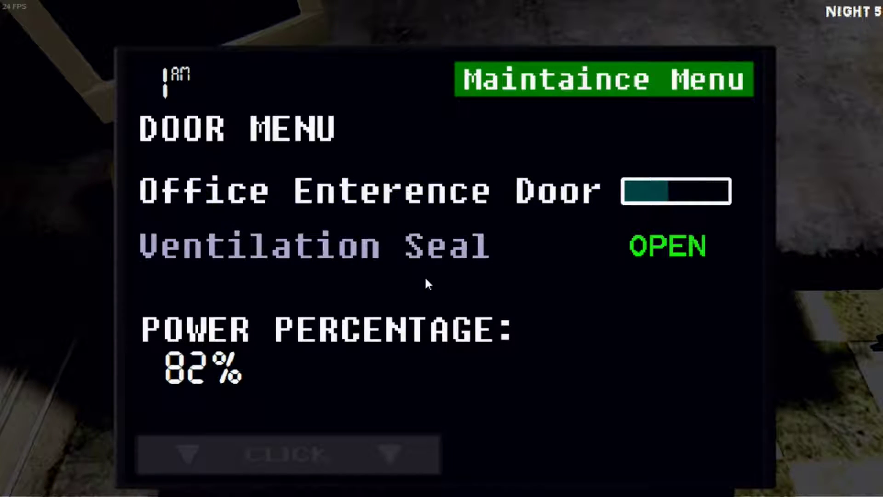
click(340, 450)
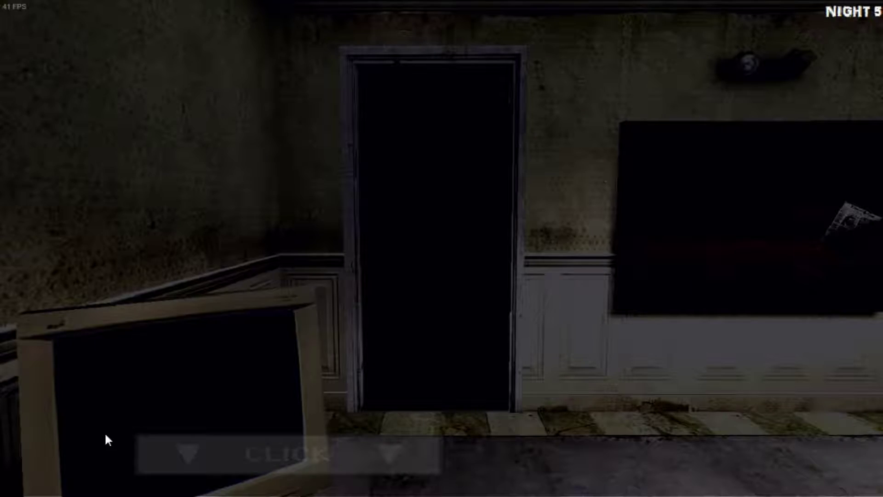
click(158, 449)
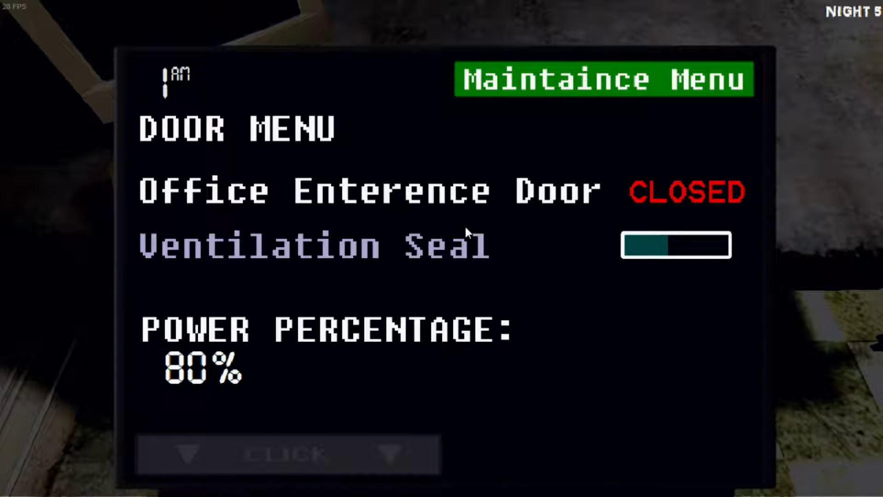
Check the Doorway camera, toggle the Office Entrance Door again, and lower the monitor.
click(535, 82)
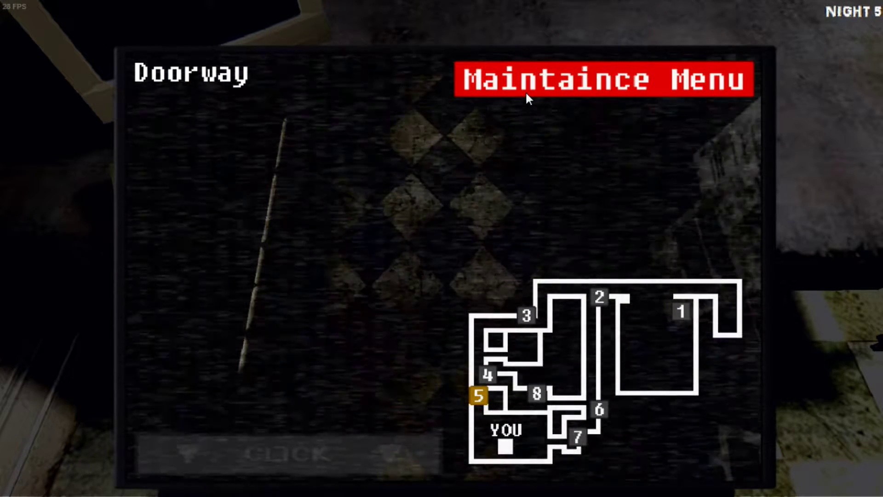
click(526, 91)
click(334, 180)
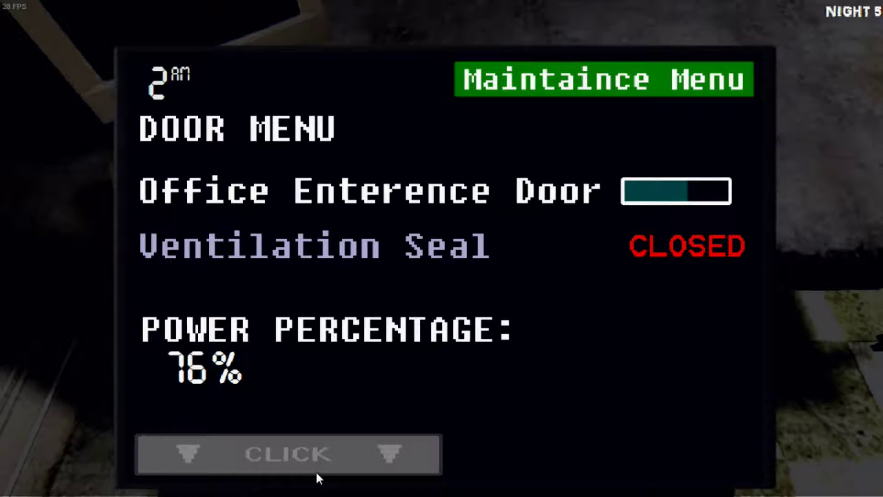
click(317, 452)
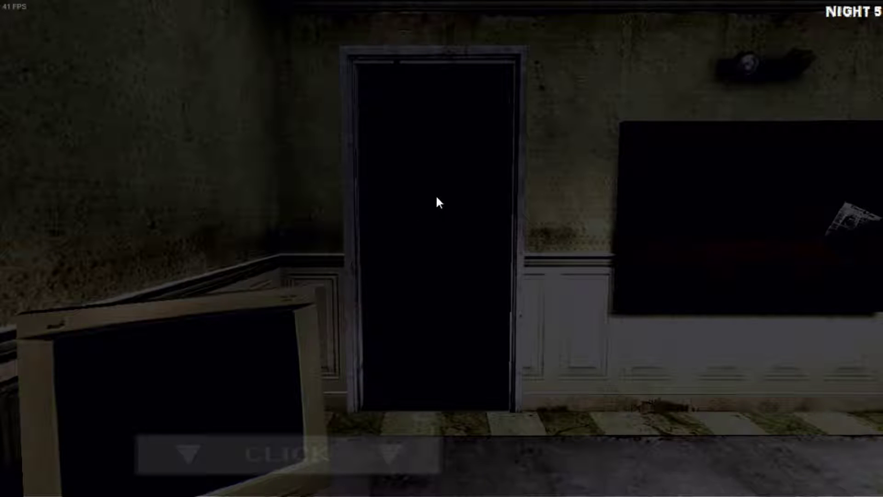
Glance at the Doorway camera, lower the monitor, and light up the corridor beyond the doorway.
click(391, 455)
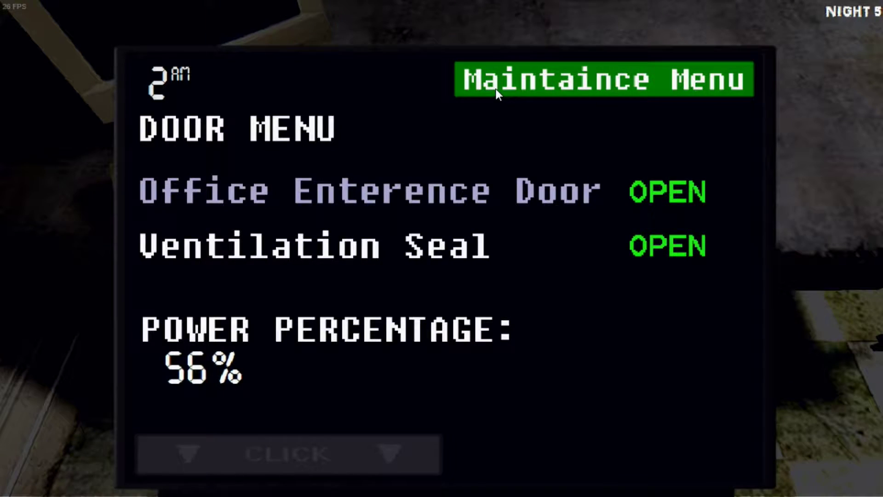
click(496, 89)
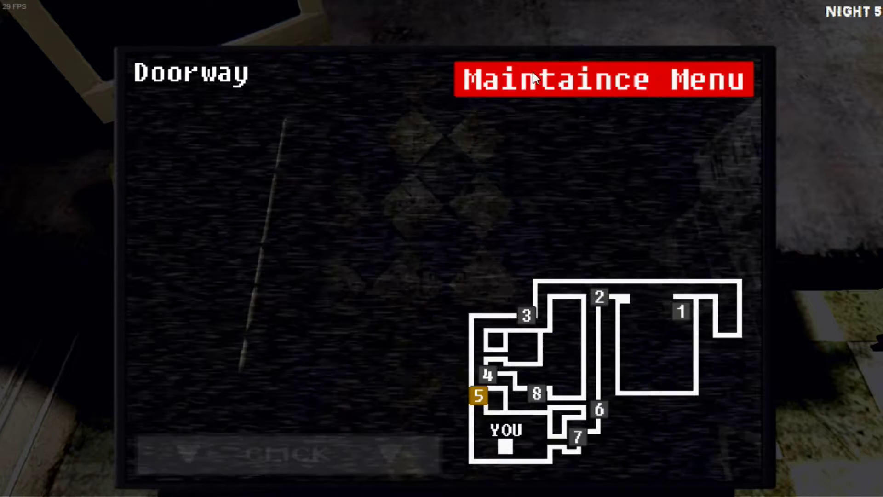
click(534, 72)
click(408, 454)
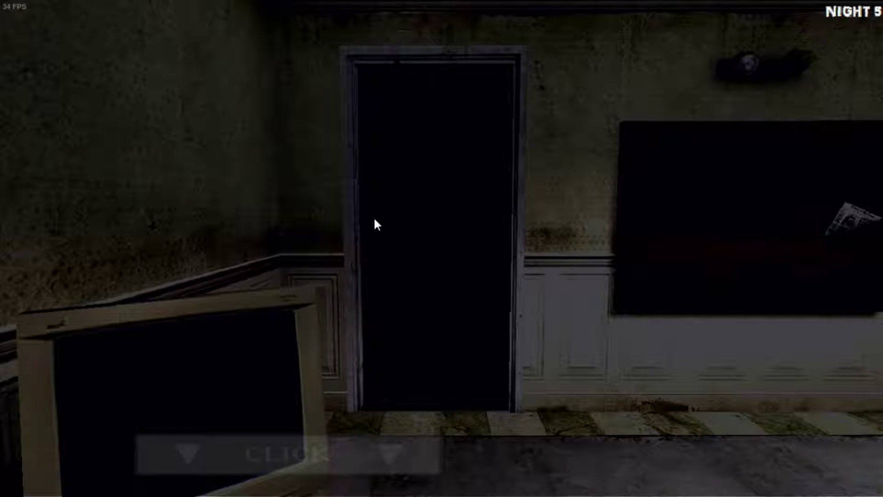
click(373, 216)
Cycle the monitor while the office door and ventilation seal close, then raise it again.
click(307, 436)
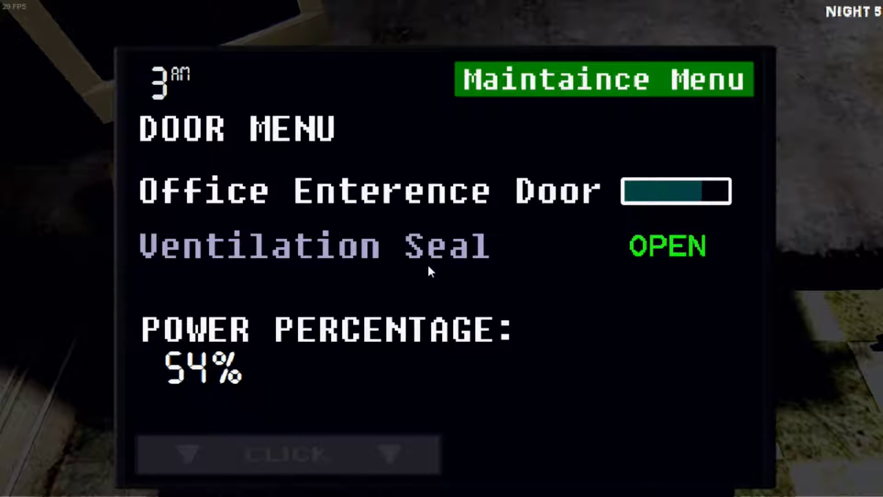
click(350, 460)
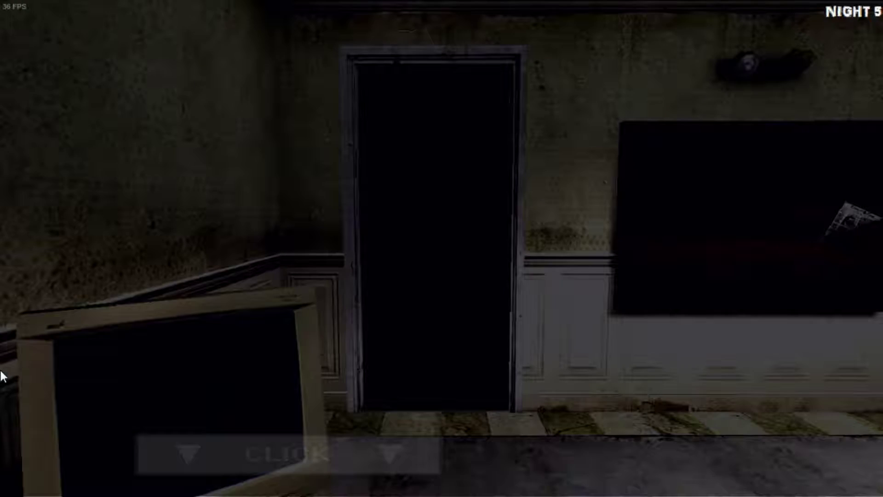
click(262, 456)
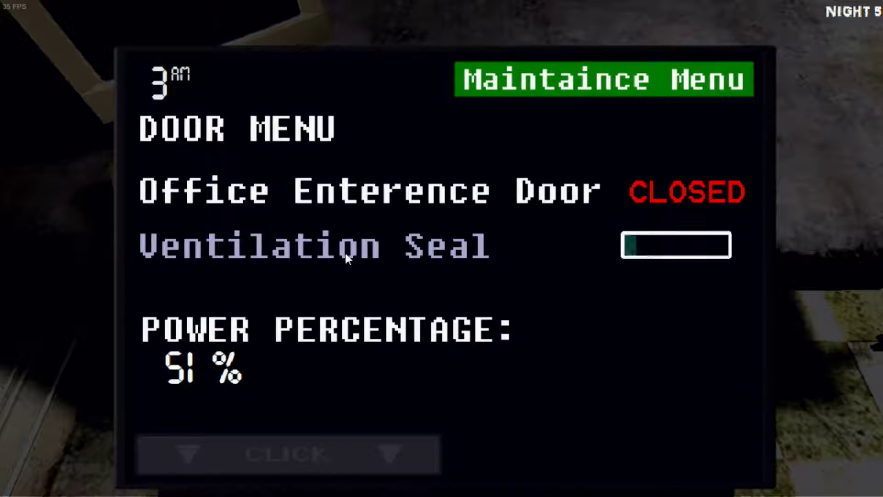
click(334, 450)
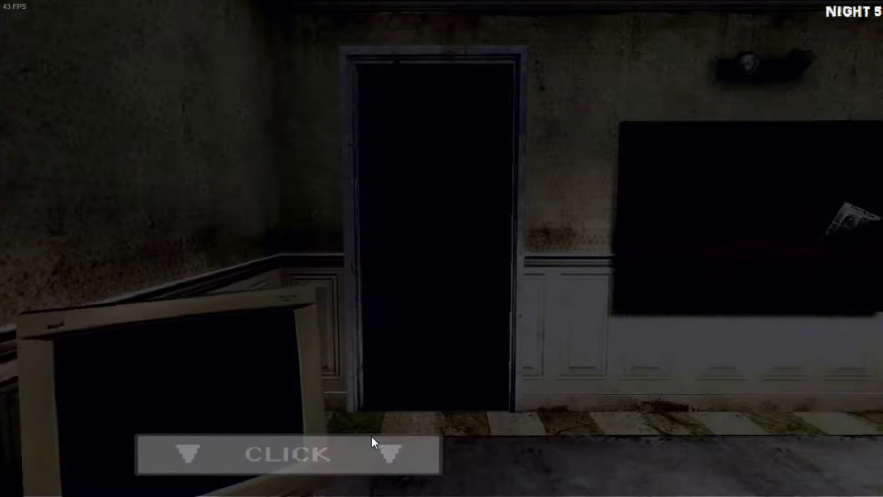
click(372, 441)
Switch to the Doorway camera, then lower the monitor and wait out the night to 6 AM.
click(479, 395)
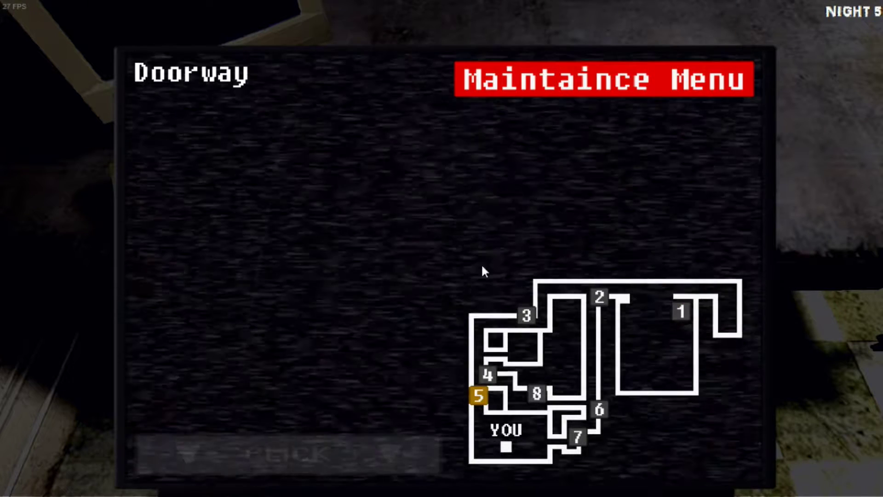
click(485, 81)
click(348, 441)
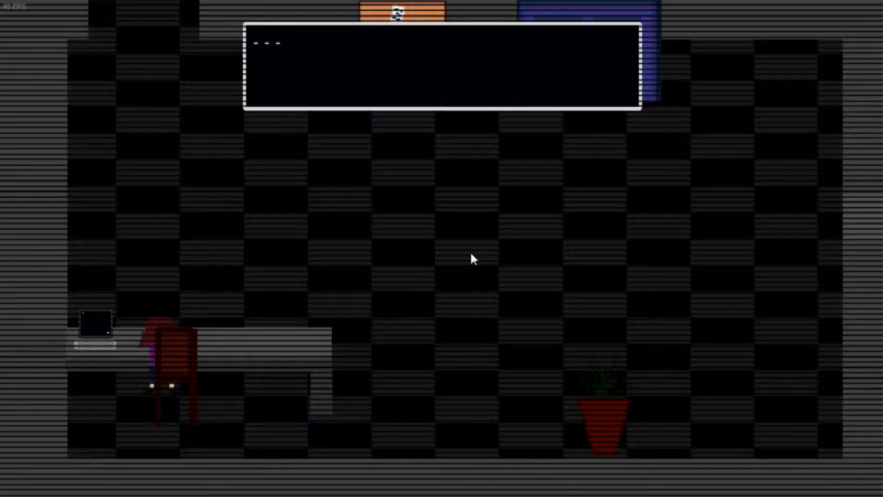
Start the minigame and walk the character up the left corridor, then right across.
key(Return)
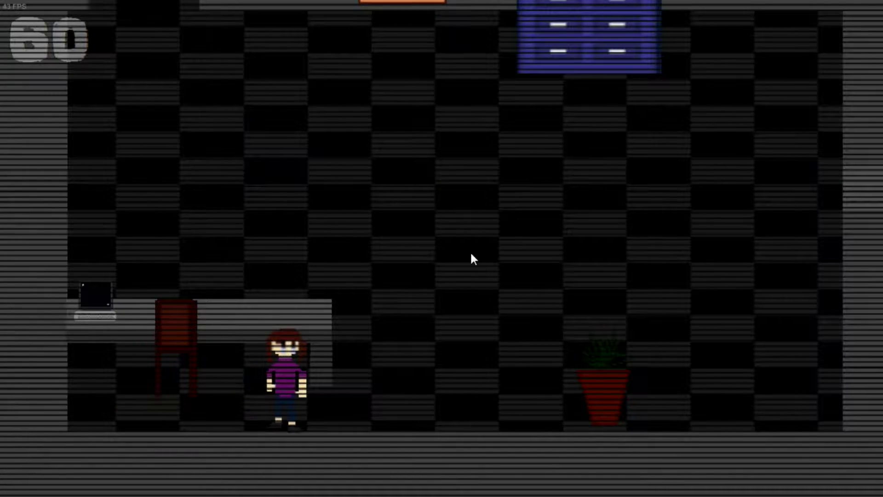
key(Right)
key(Up)
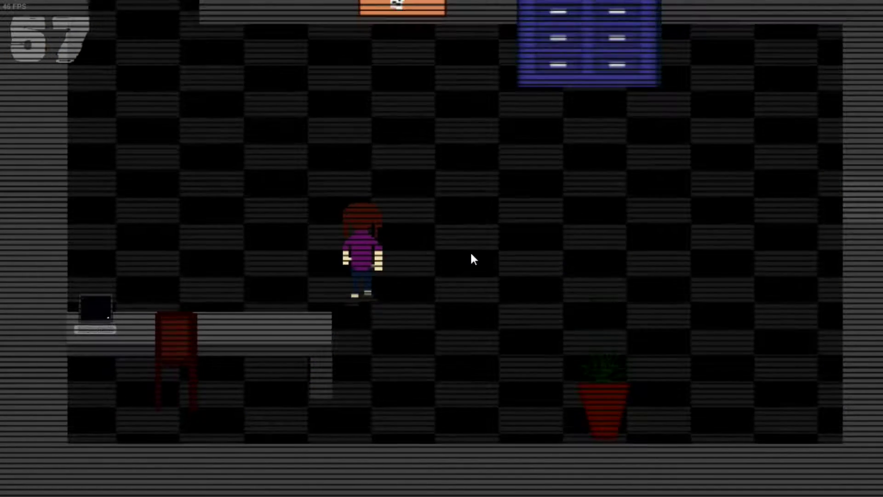
key(Left)
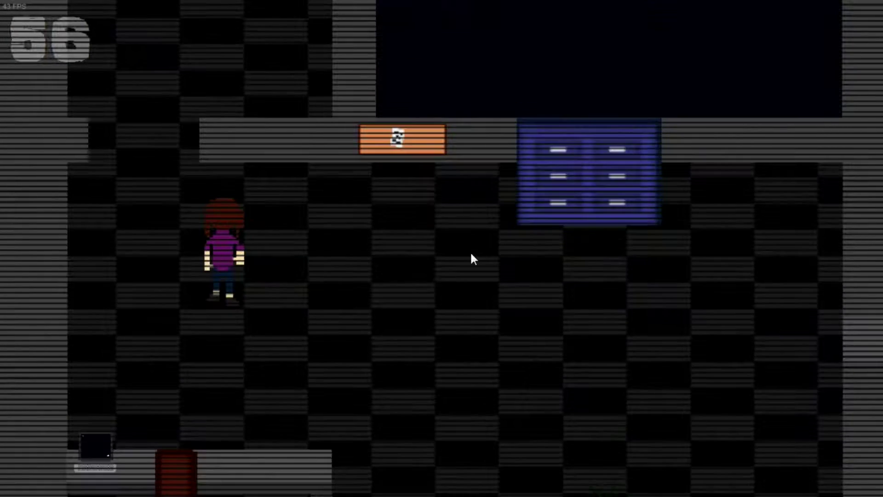
key(Up)
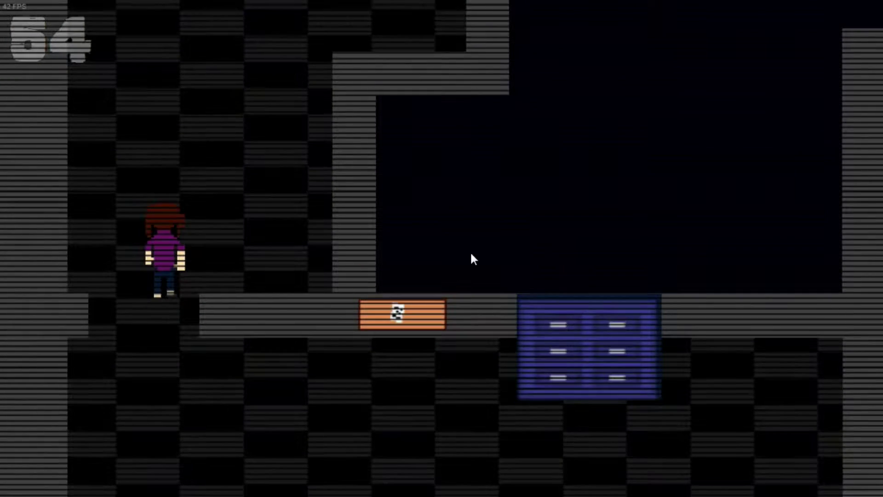
key(Up)
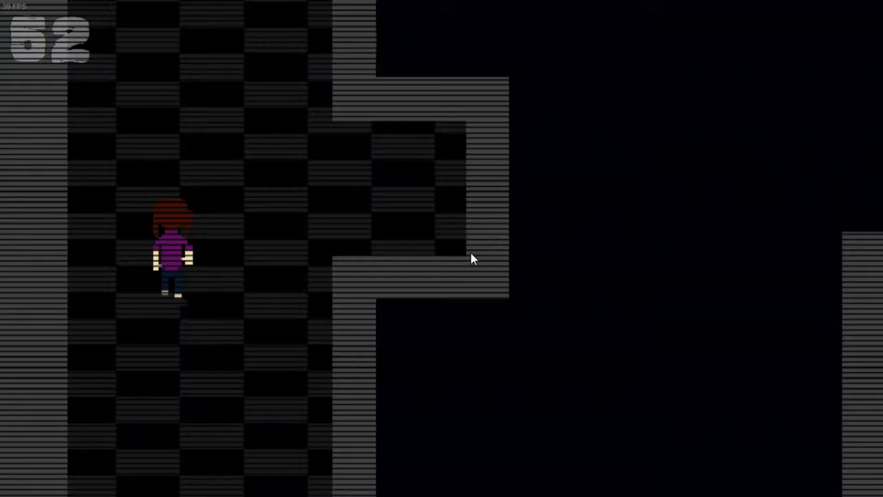
key(Up)
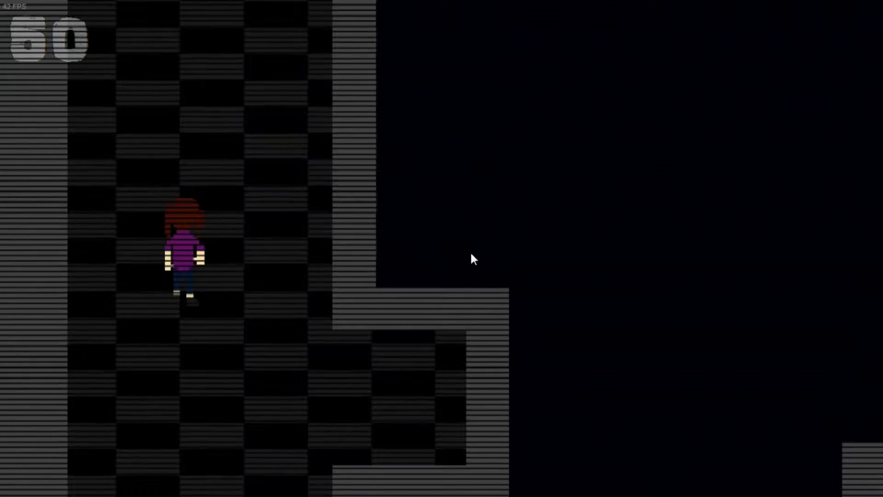
key(Up)
key(Right)
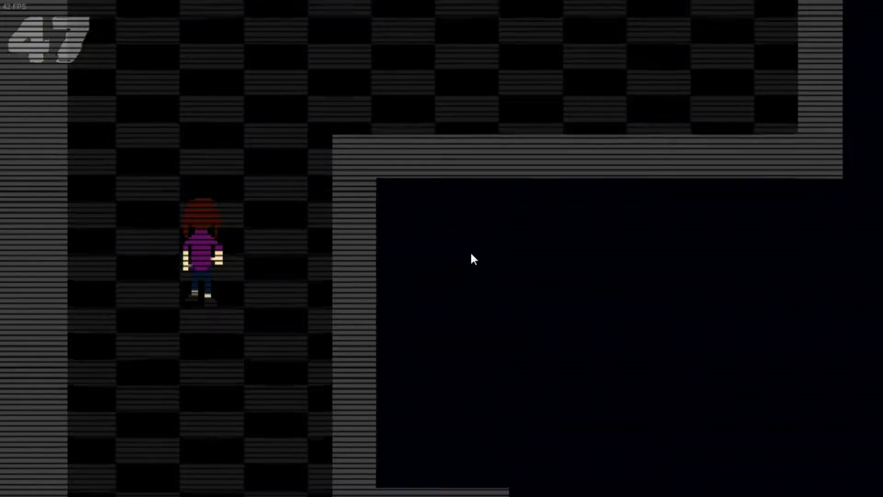
key(Up)
key(Right)
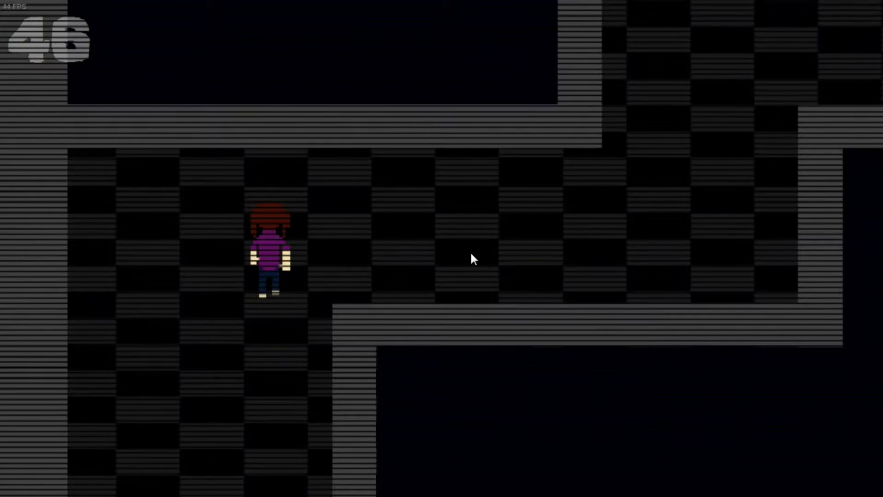
key(Up)
key(Right)
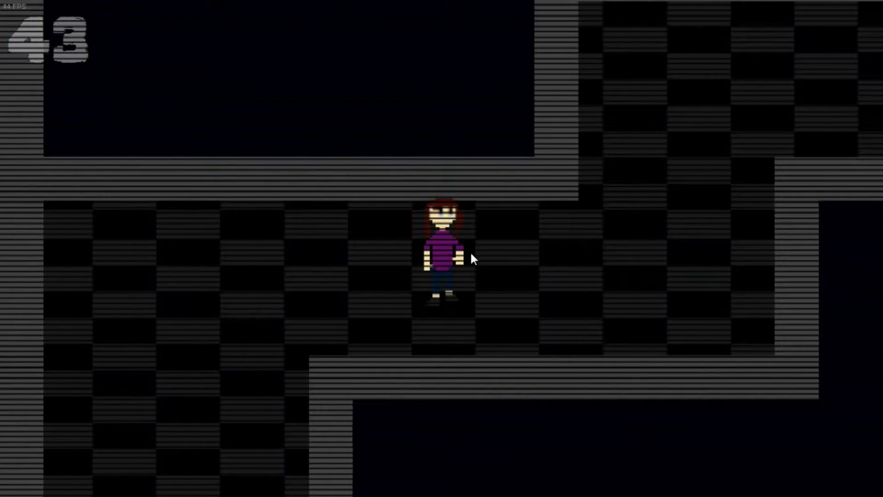
key(Right)
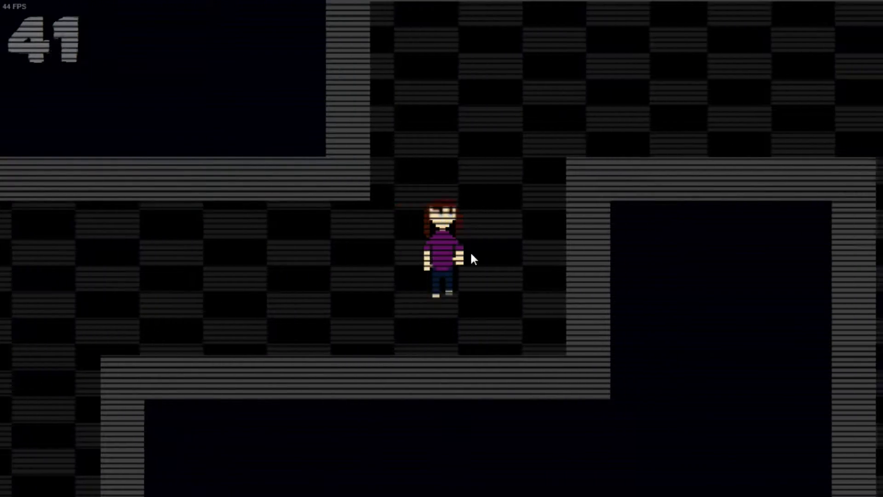
Walk right to the red shelves, down between them, then up the far corridor.
key(Up)
key(Right)
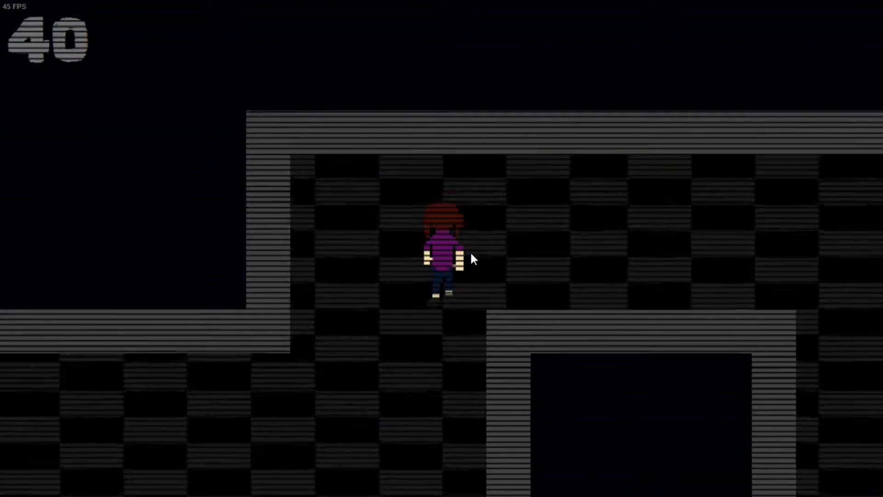
key(Right)
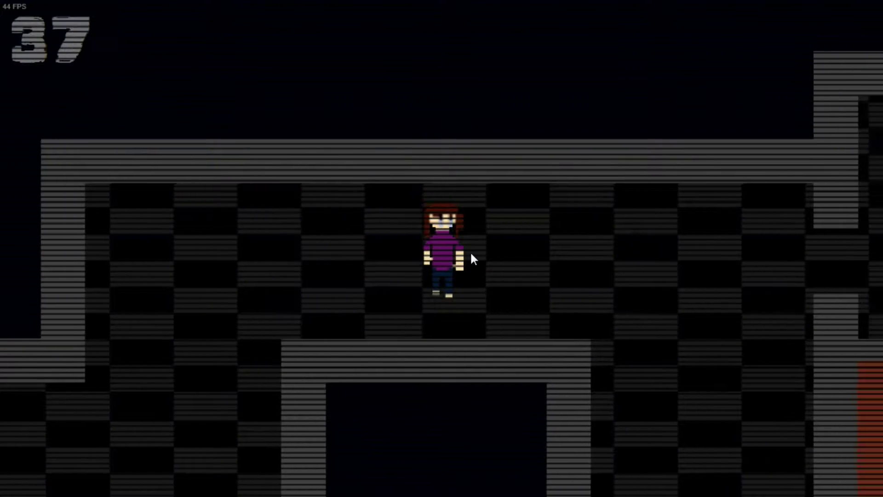
key(Right)
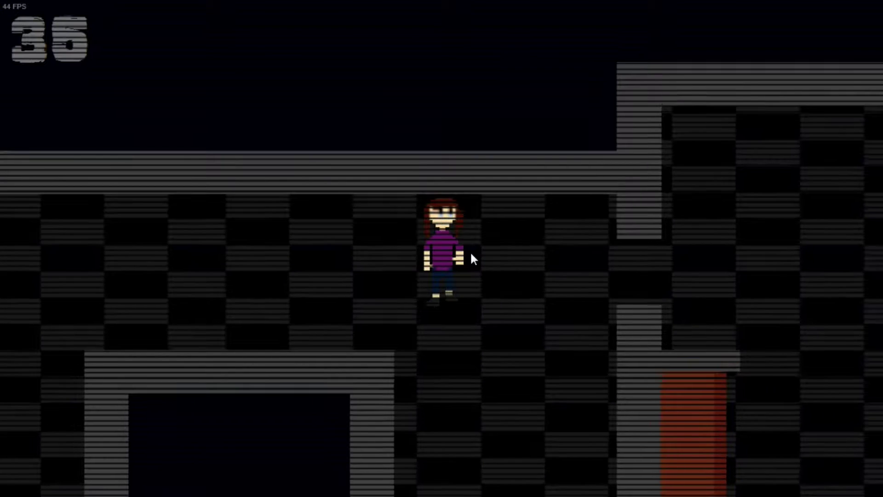
key(Right)
key(Up)
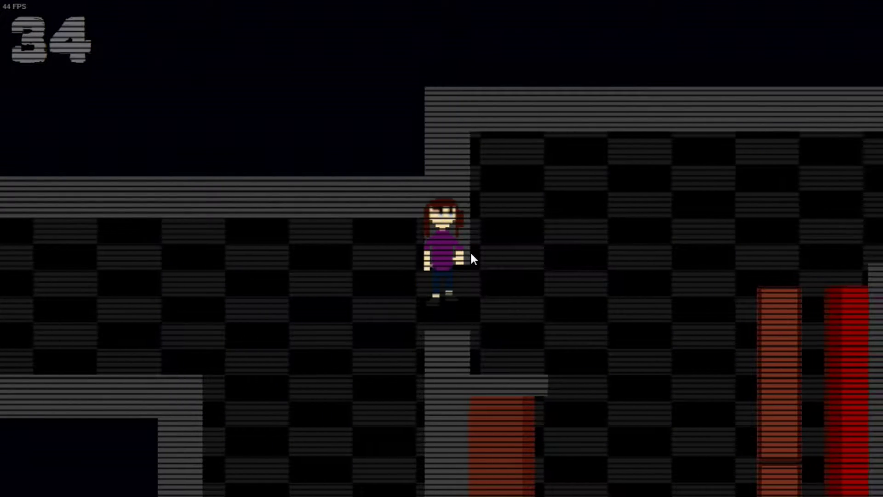
key(Right)
key(Down)
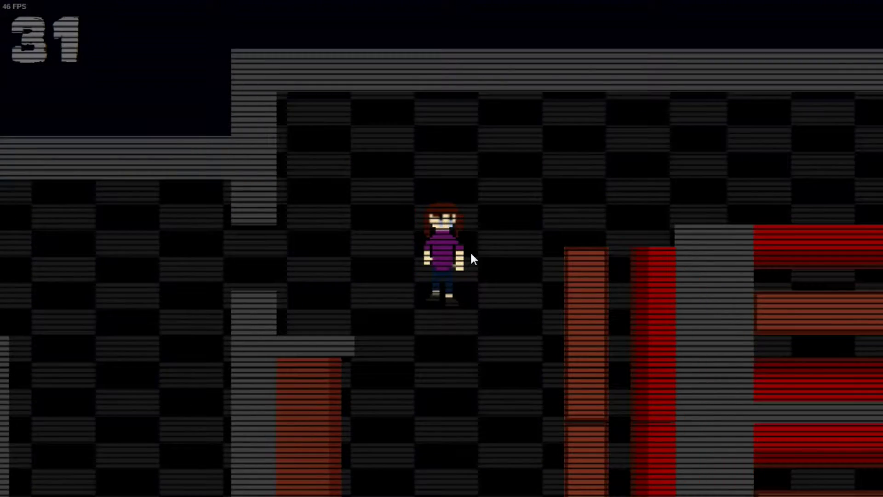
key(Down)
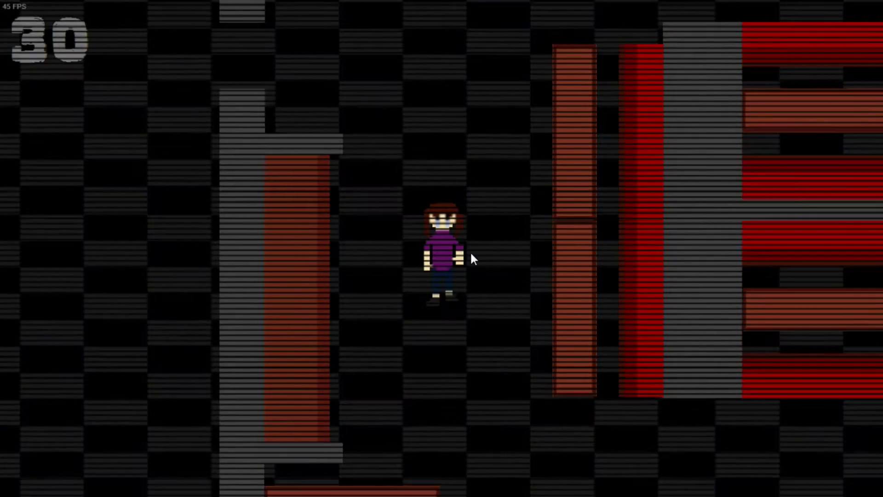
key(Right)
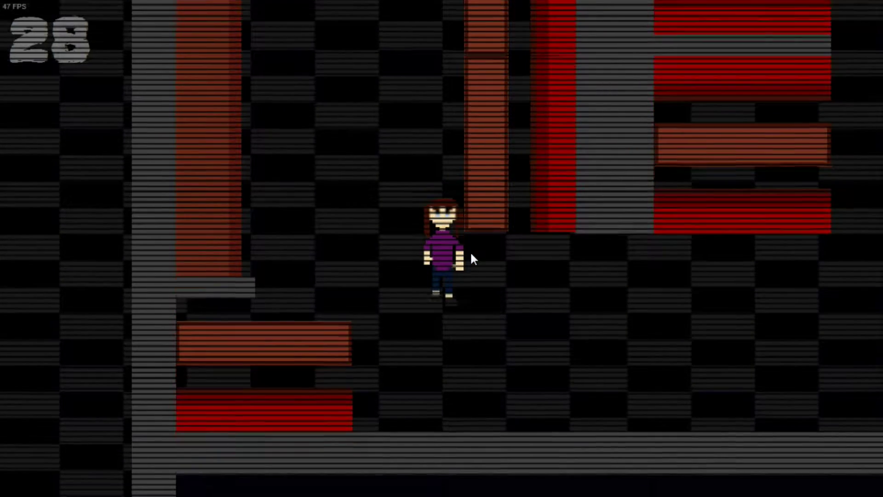
key(Down)
key(Right)
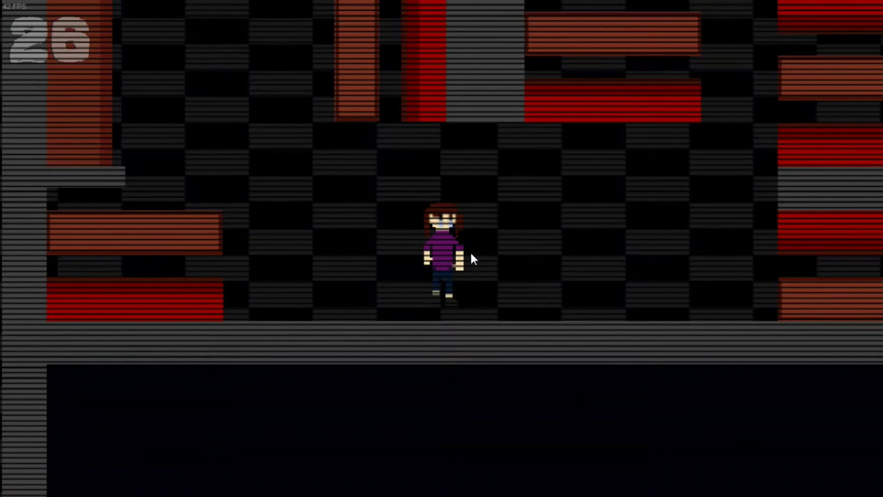
key(Right)
key(Up)
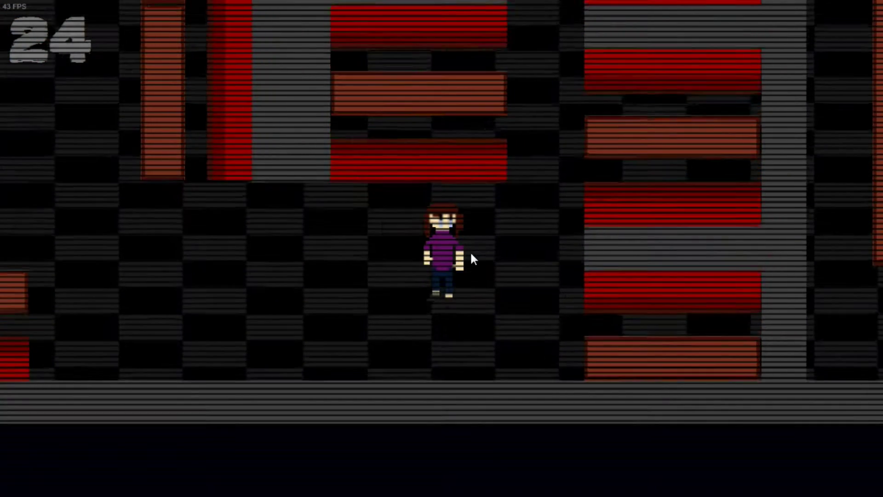
key(Right)
key(Up)
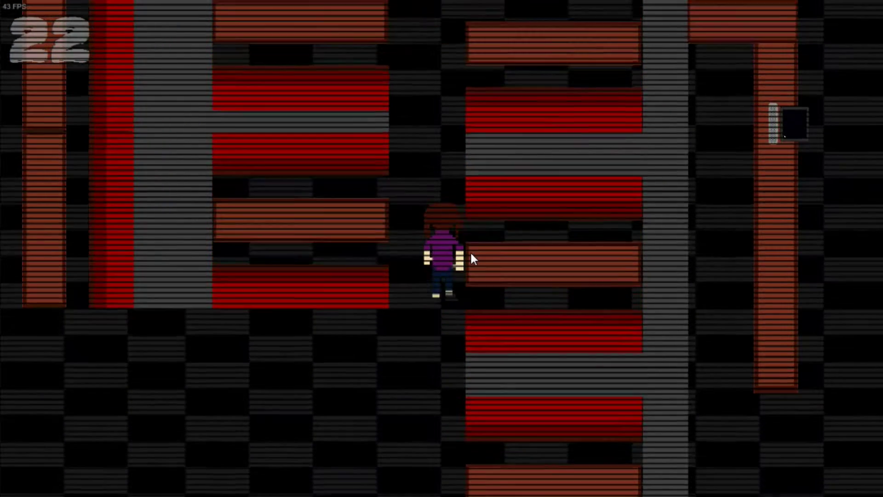
key(Up)
key(Left)
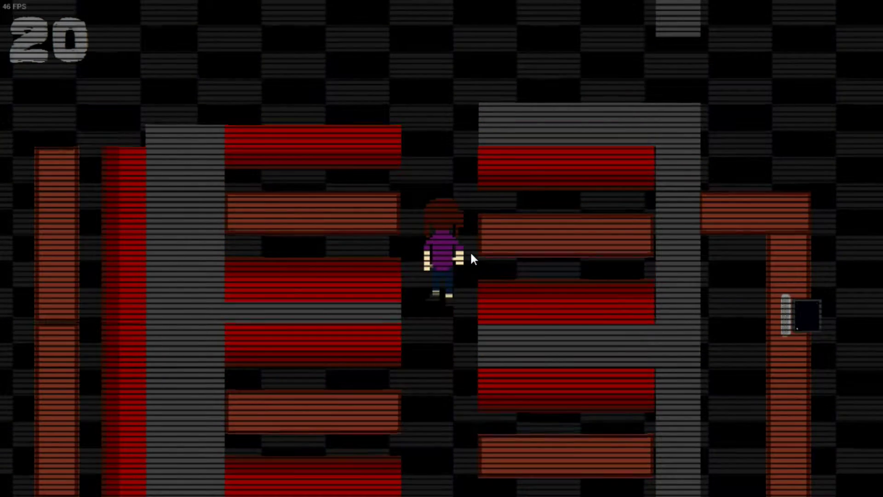
Walk along the top wall to the yellow key and pick it up.
key(Up)
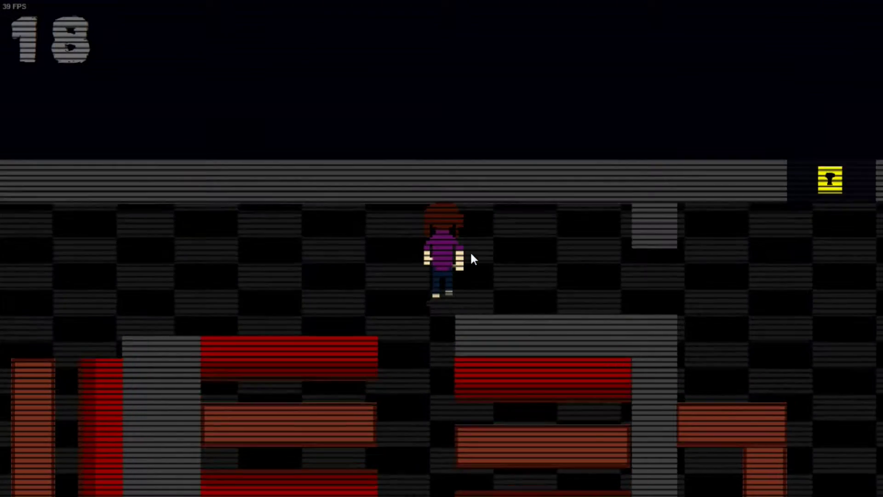
key(Right)
key(Down)
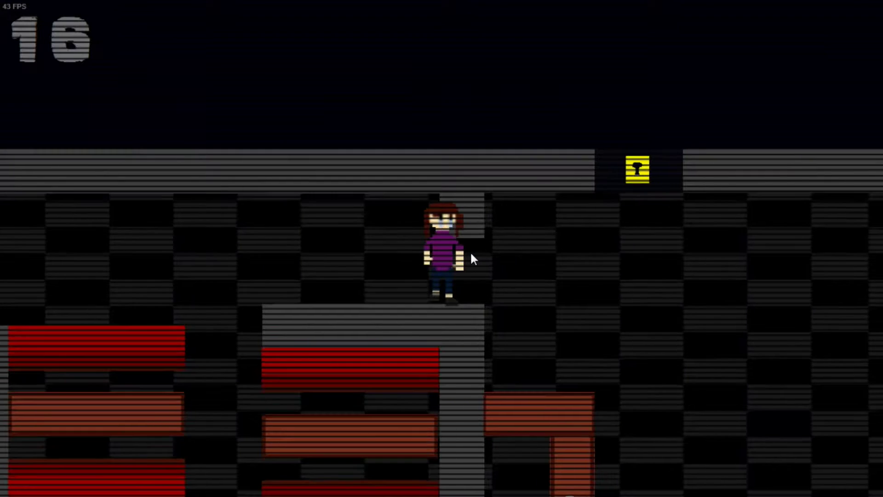
key(Right)
key(Up)
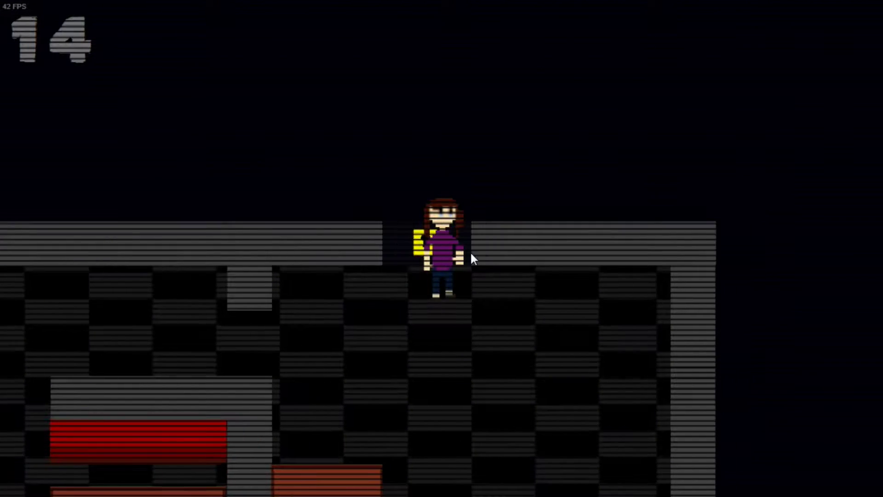
key(Left)
key(Down)
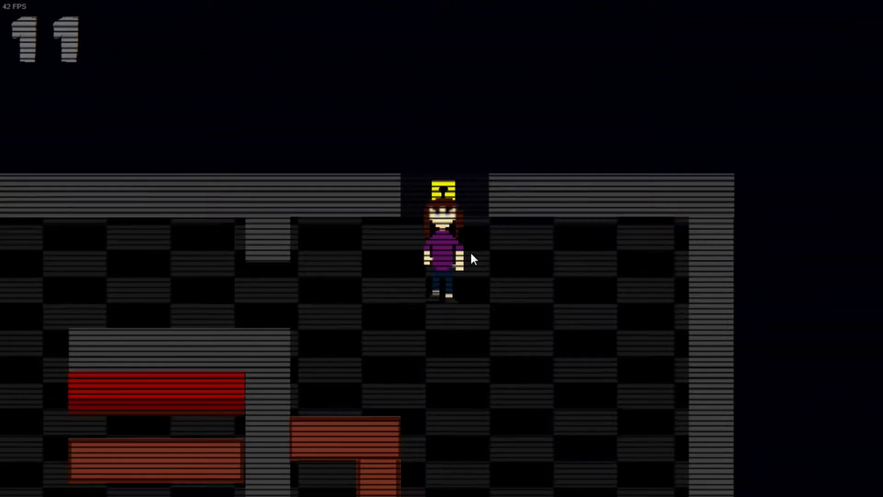
Walk the character back down the maze, then step left and up.
key(Down)
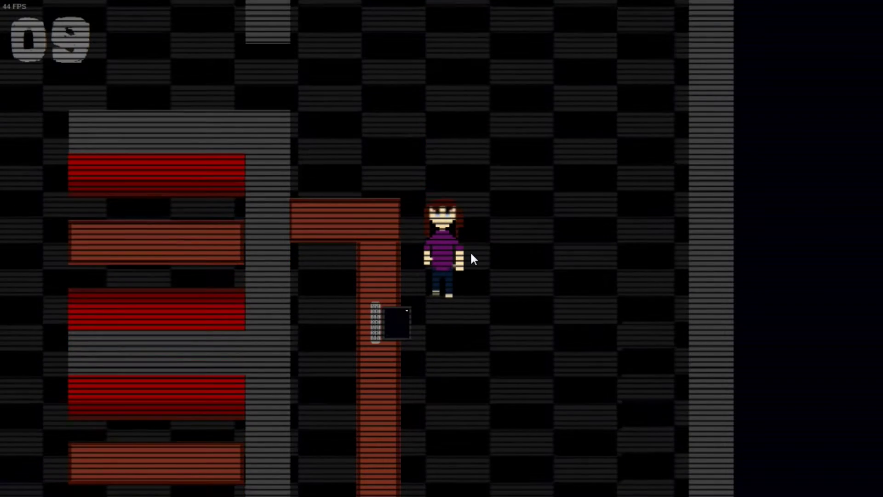
key(Down)
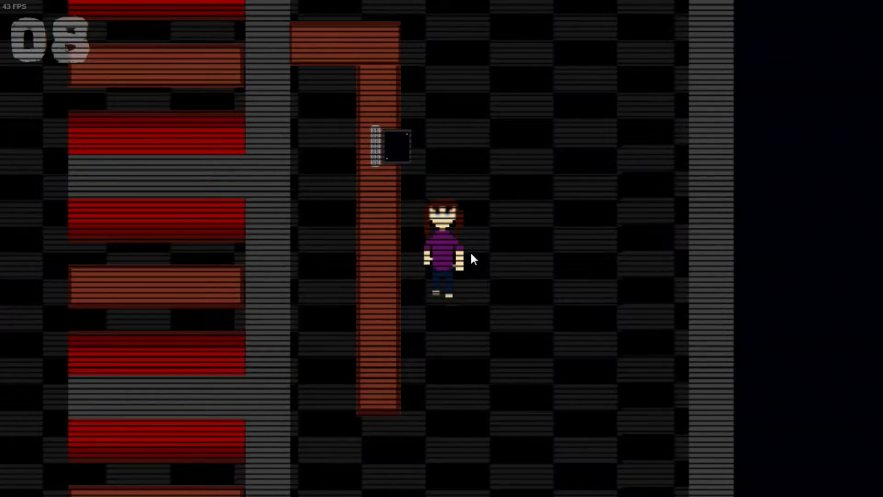
key(Down)
key(Up)
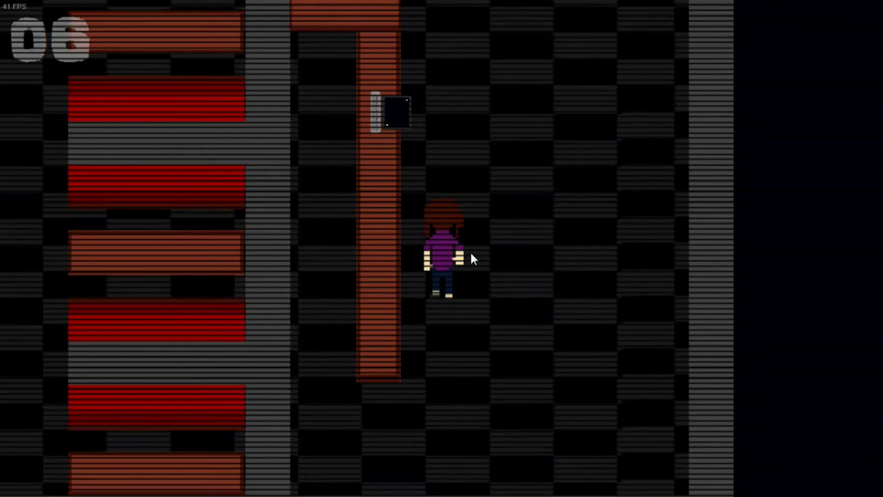
key(Down)
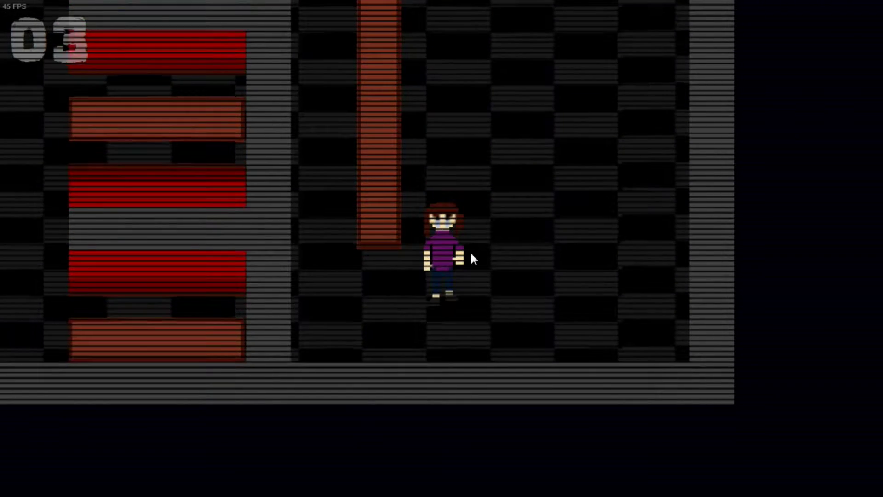
key(Left)
key(Up)
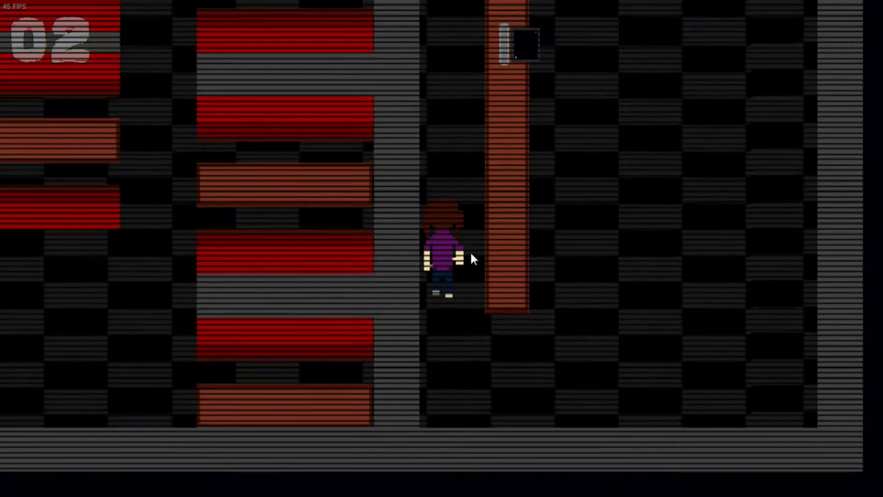
Walk the character up as the timer hits zero and Night 6 begins.
key(Up)
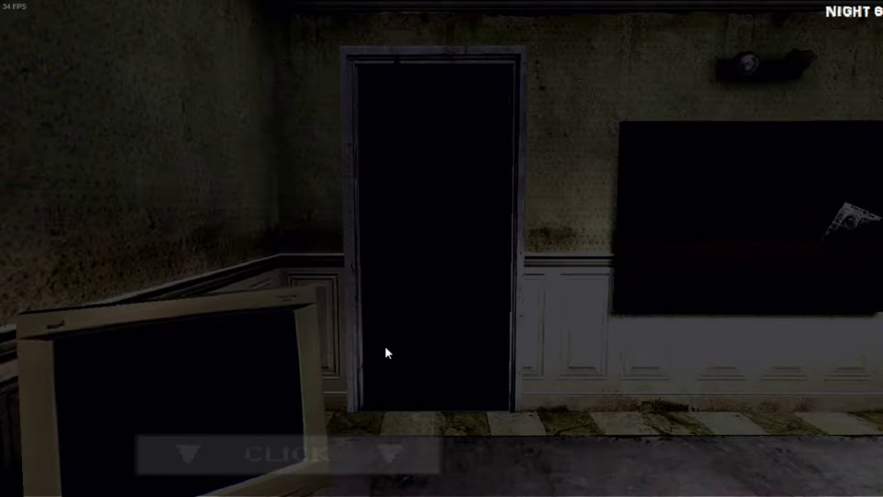
click(393, 447)
click(478, 395)
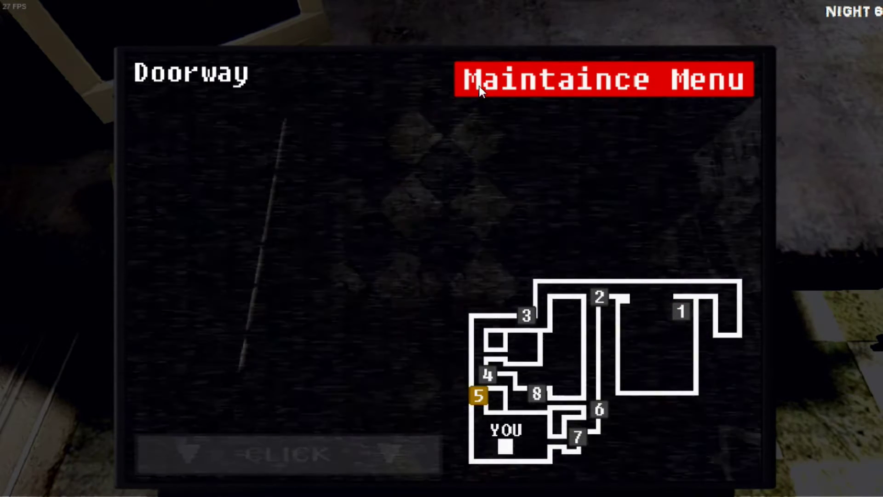
click(479, 86)
click(302, 444)
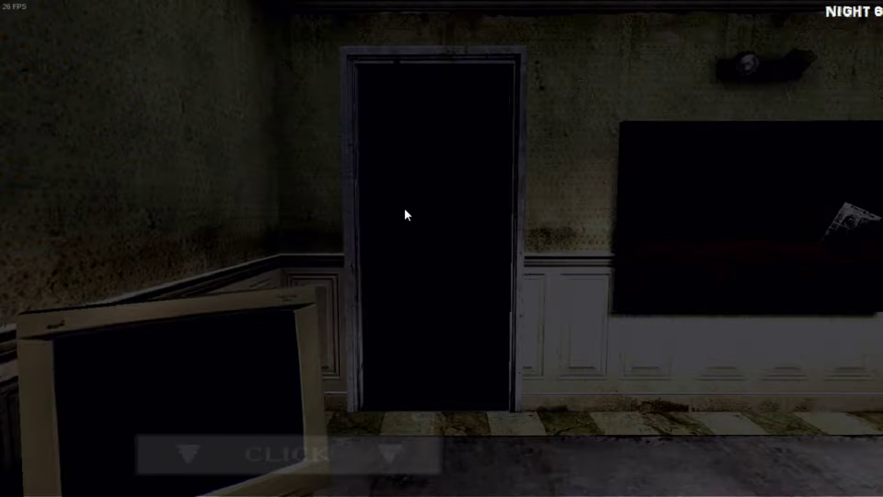
click(429, 468)
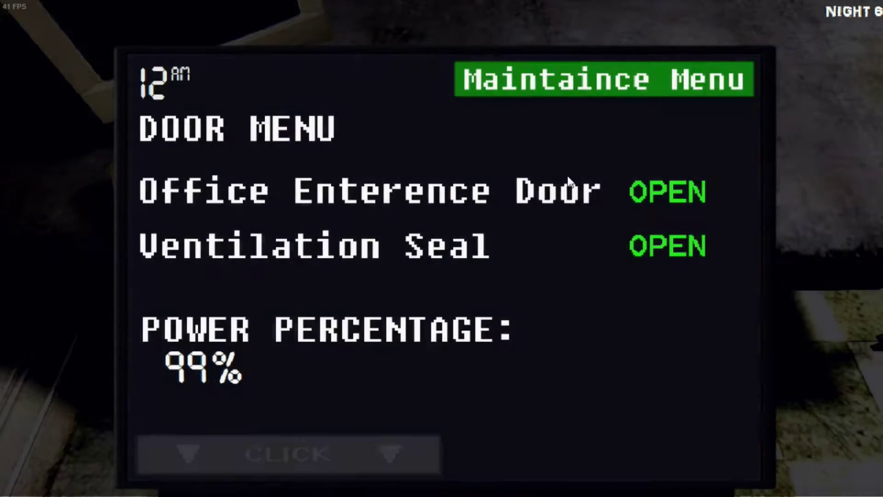
click(604, 80)
click(679, 312)
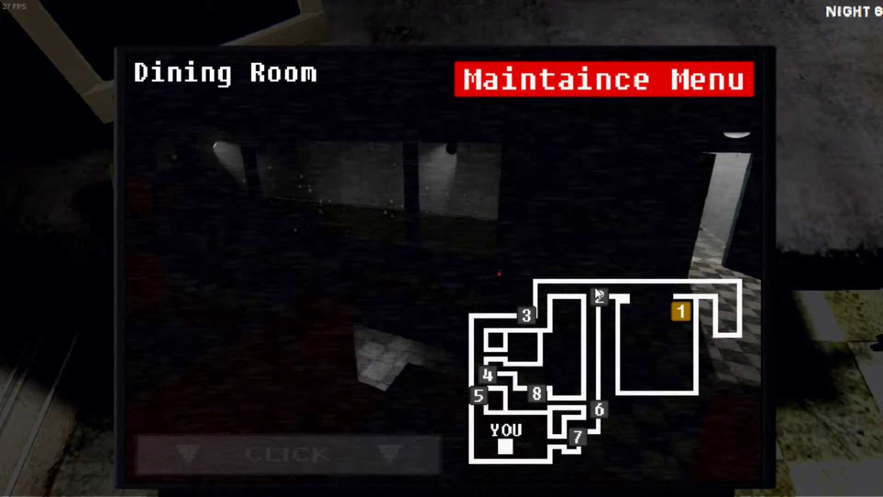
click(599, 297)
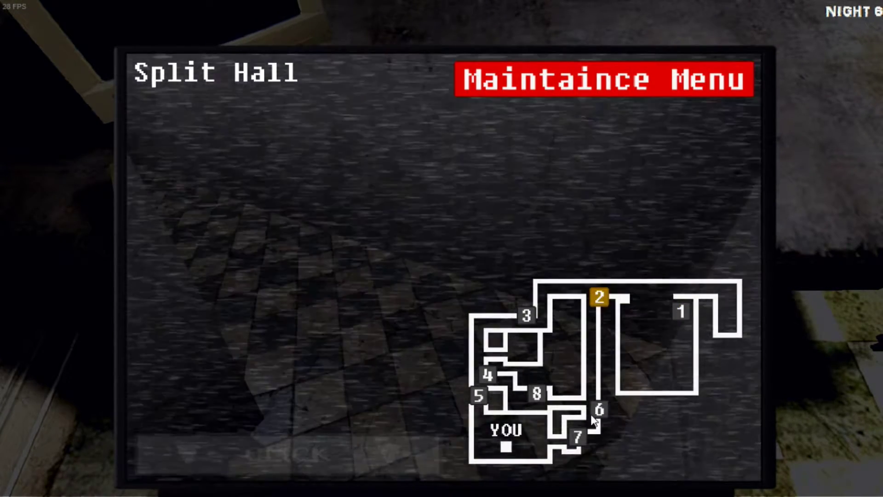
click(599, 410)
click(576, 436)
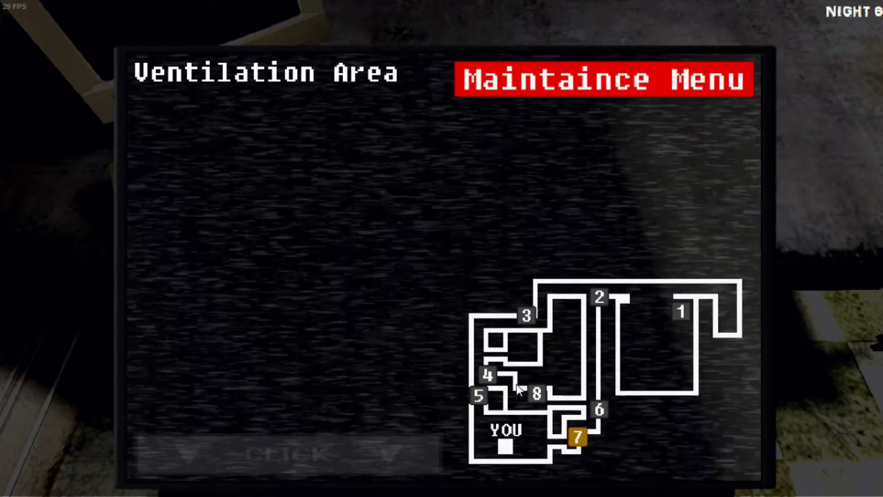
click(480, 395)
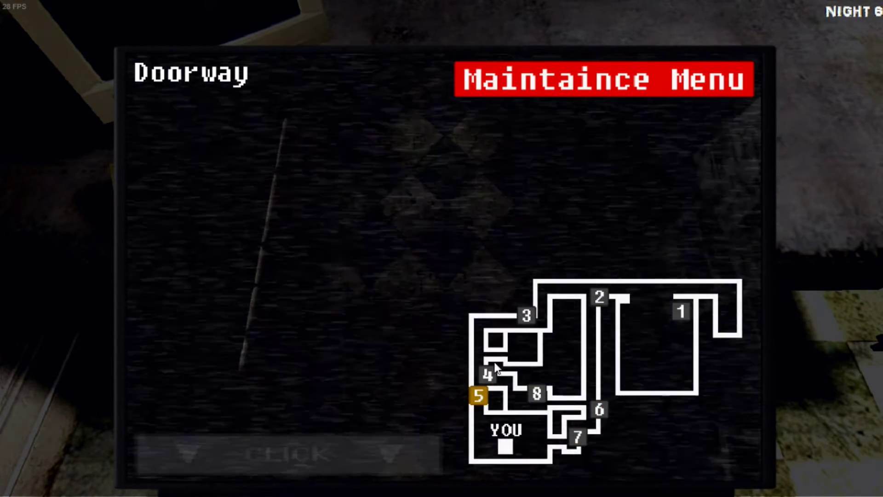
click(384, 464)
click(383, 451)
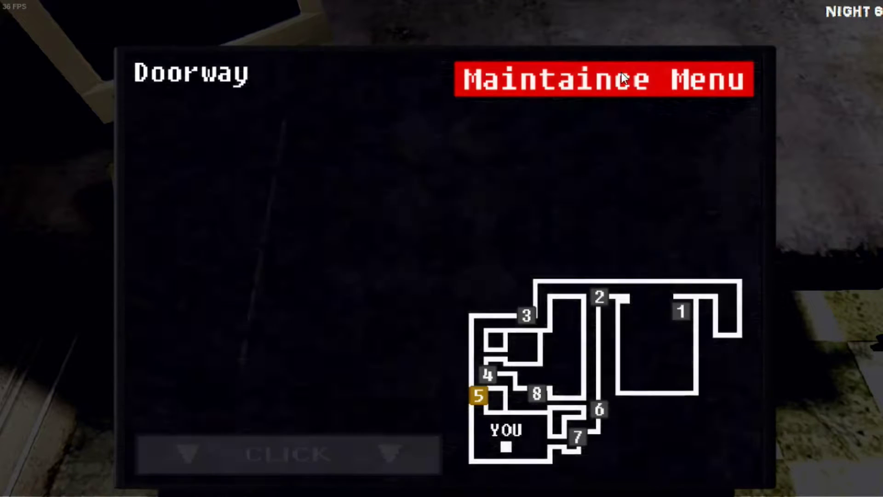
click(622, 73)
click(290, 459)
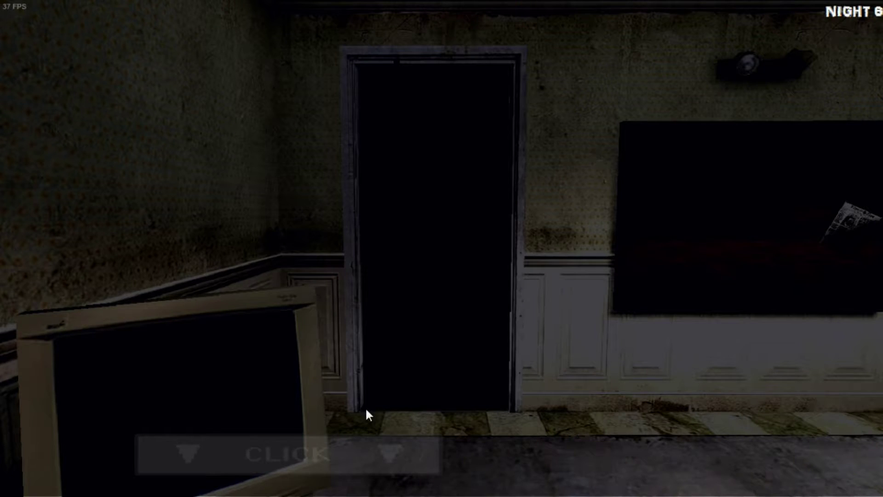
Raise the Night 6 door menu and start closing the Office Entrance Door at 1 AM.
click(328, 453)
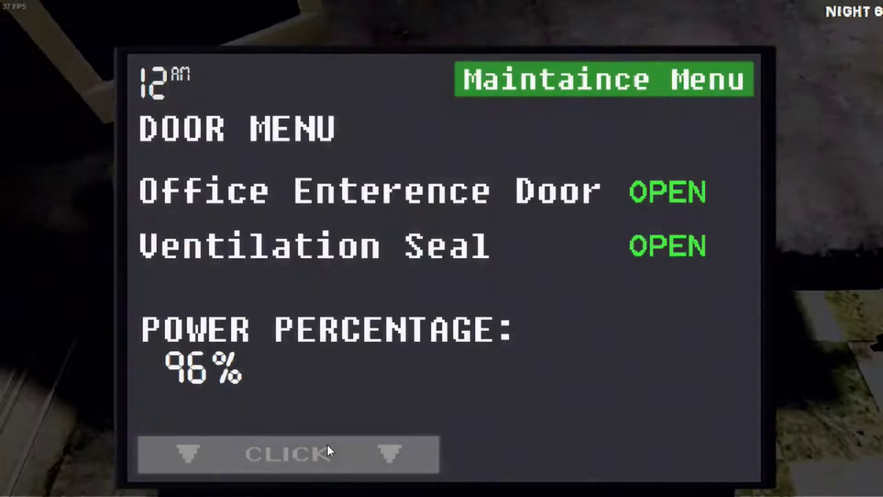
click(328, 452)
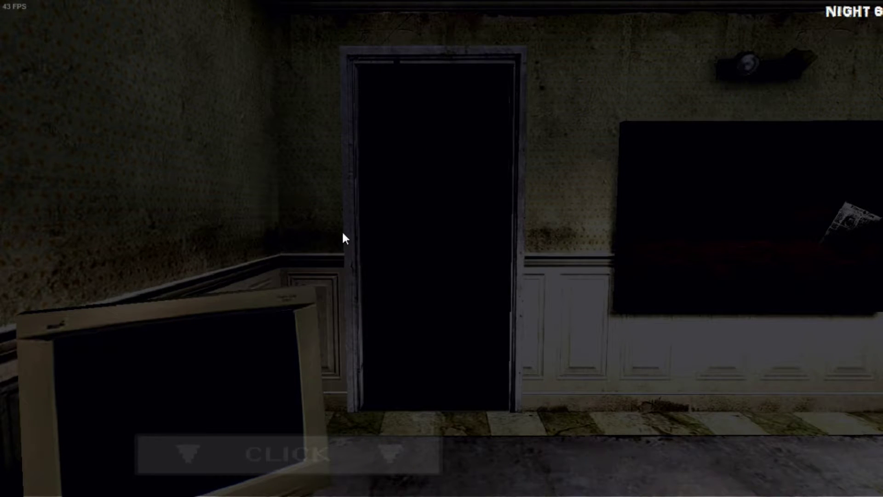
click(352, 453)
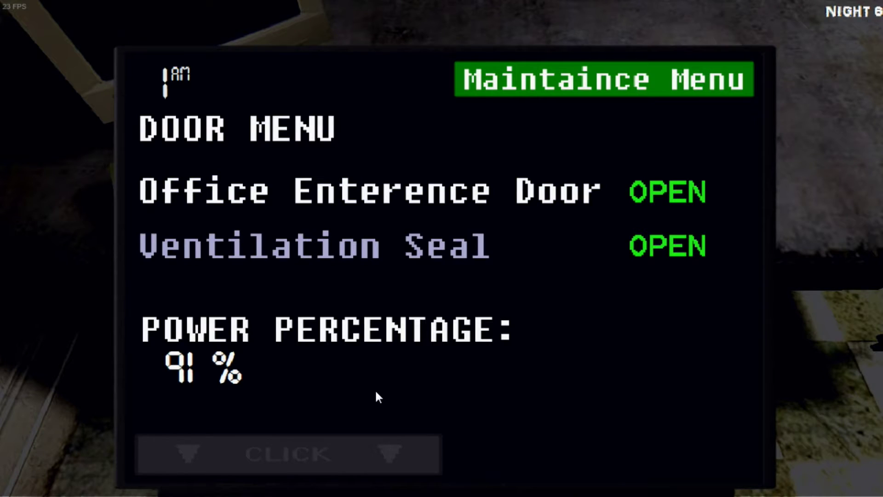
click(423, 193)
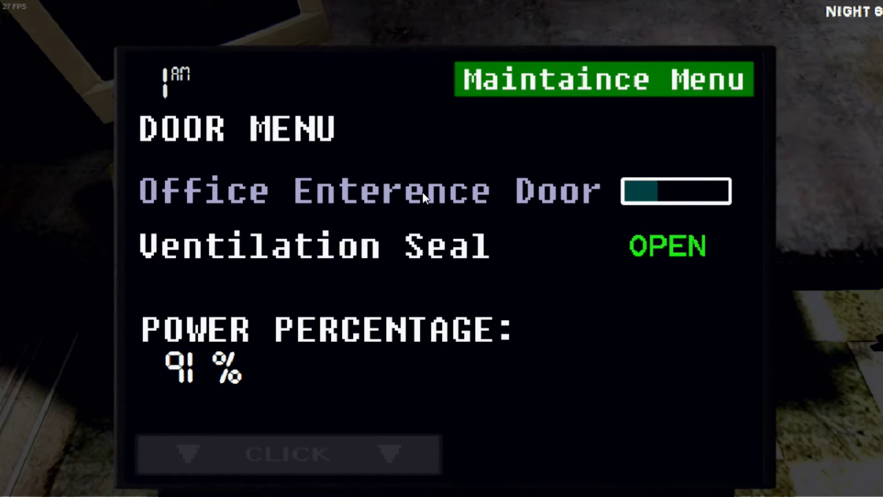